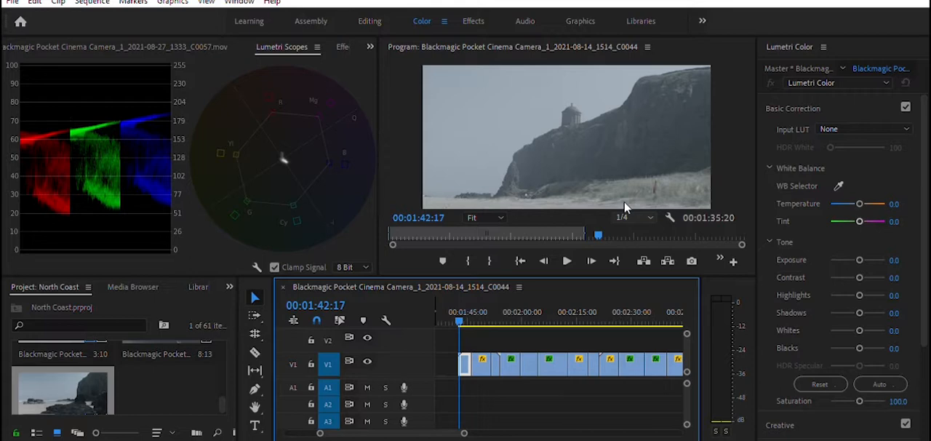
Step: Scrub through the ungraded clips from about 00:01:42:17 to 00:02:19:16 and examine each shot's levels on the Lumetri scopes
drag(456, 308, 586, 312)
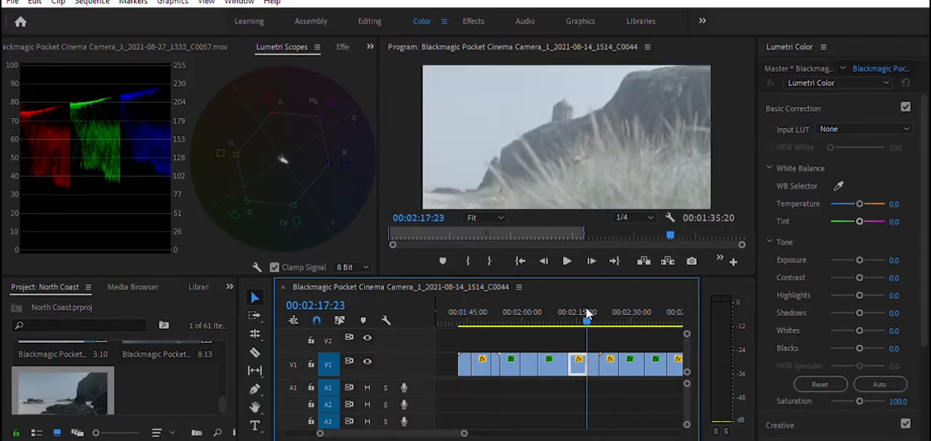
drag(587, 312, 467, 327)
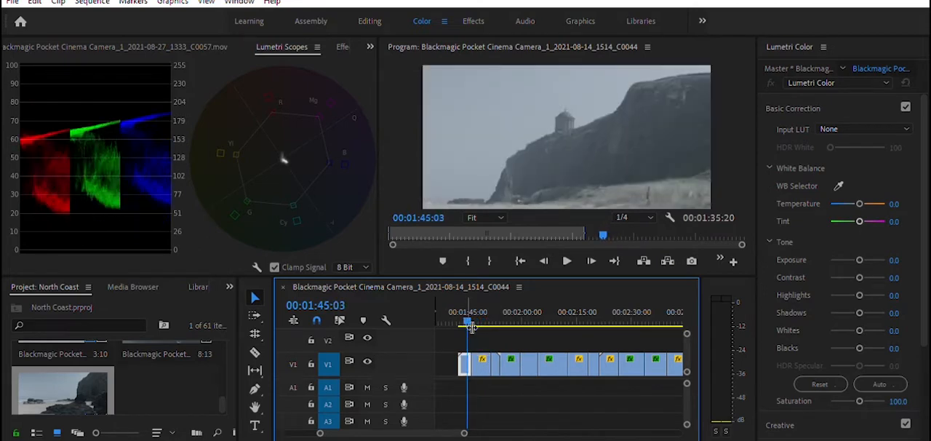
mouse_move(468, 310)
mouse_down()
mouse_move(459, 308)
mouse_move(484, 308)
mouse_move(465, 312)
mouse_up()
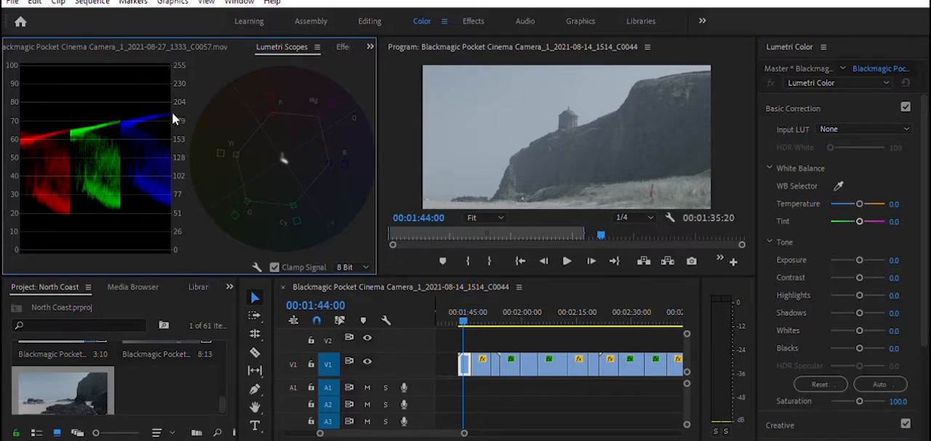
drag(467, 312, 487, 304)
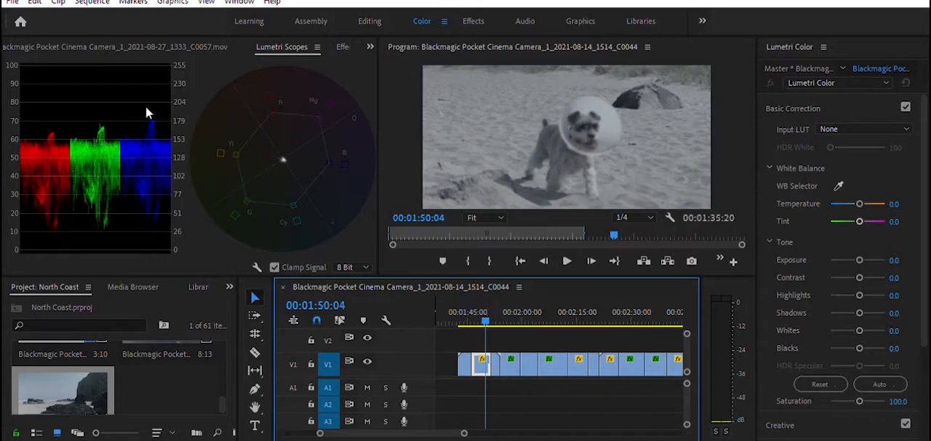
mouse_move(486, 305)
mouse_down()
mouse_move(502, 306)
mouse_move(492, 307)
mouse_up()
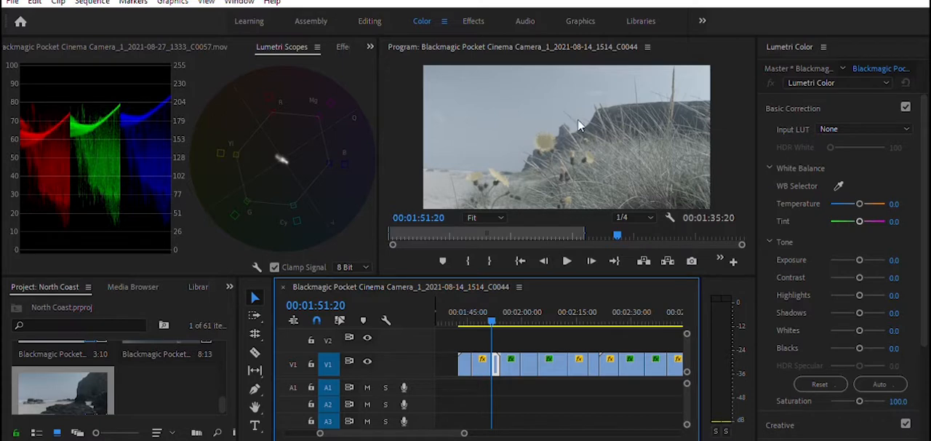
mouse_move(492, 313)
mouse_down()
mouse_move(524, 314)
mouse_move(500, 318)
mouse_up()
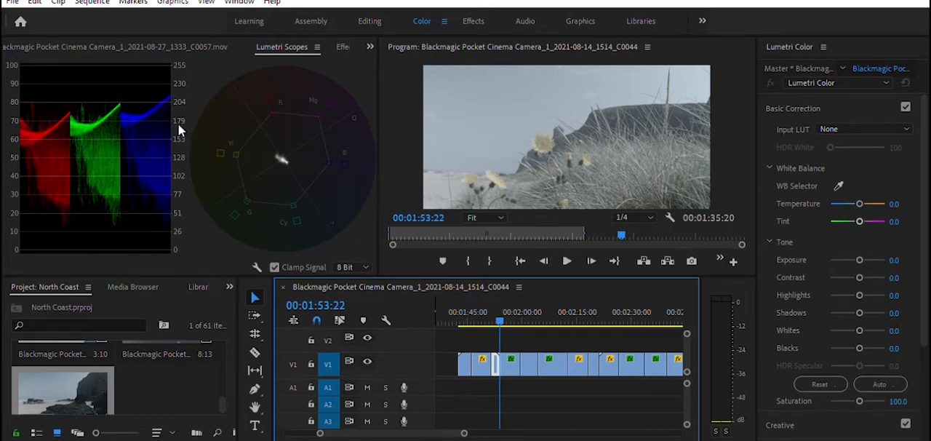
mouse_move(499, 318)
mouse_down()
mouse_move(563, 325)
mouse_move(497, 326)
mouse_move(509, 328)
mouse_up()
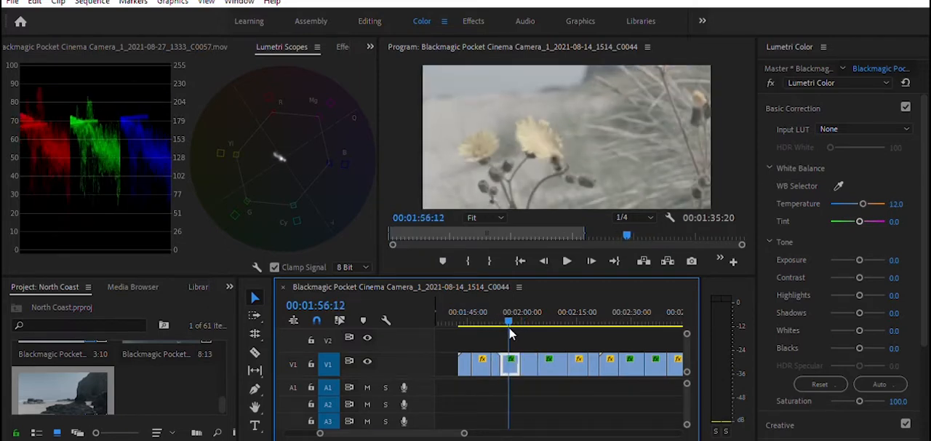
drag(509, 328, 595, 363)
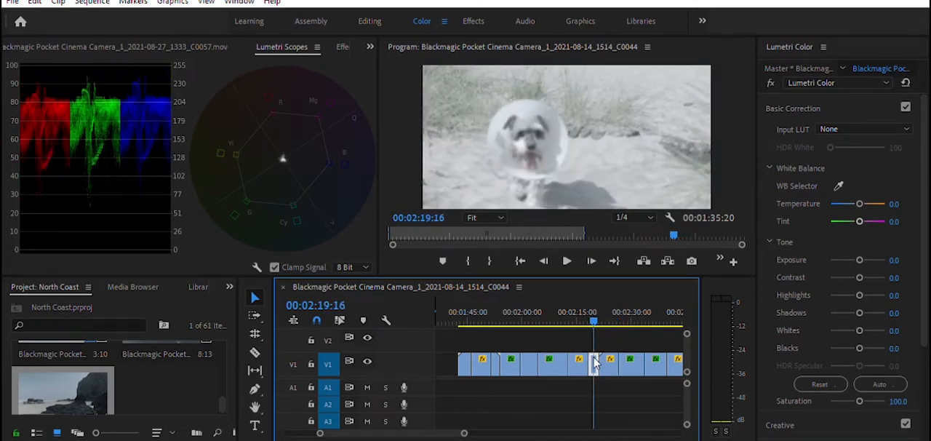
click(546, 362)
drag(543, 356, 469, 352)
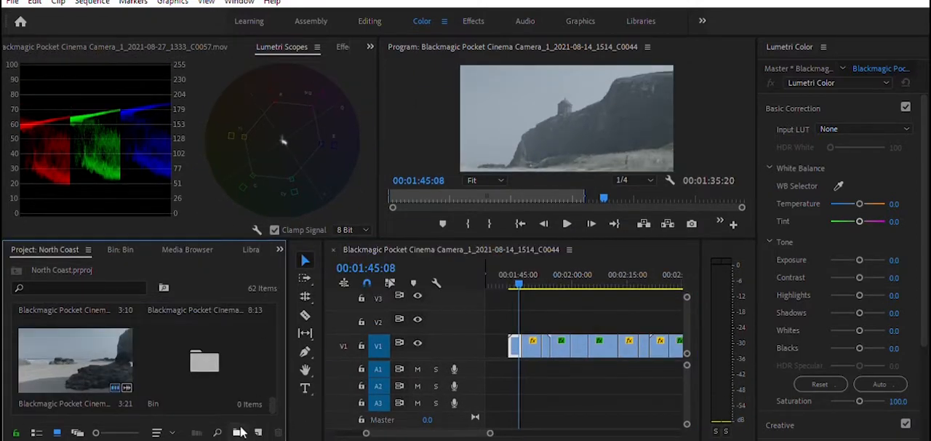
Step: Create an adjustment layer, place it on V2 above the first ungraded clip, and extend it to the end of the ungraded clips
click(257, 429)
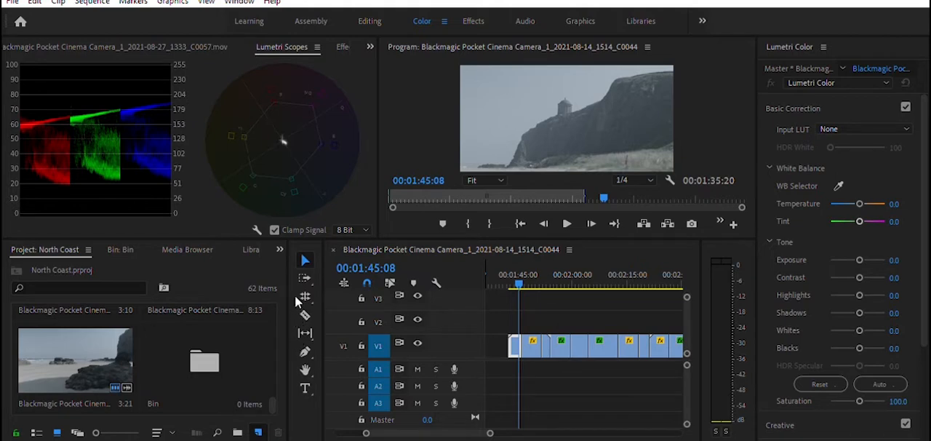
key(Return)
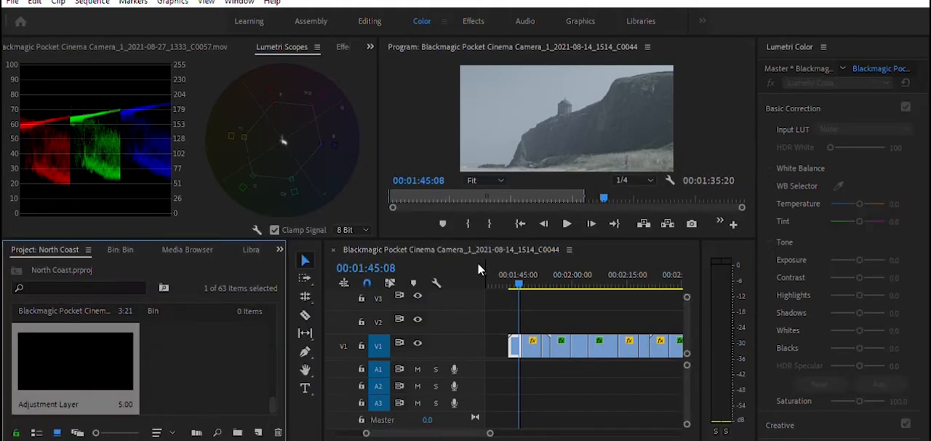
drag(123, 357, 522, 307)
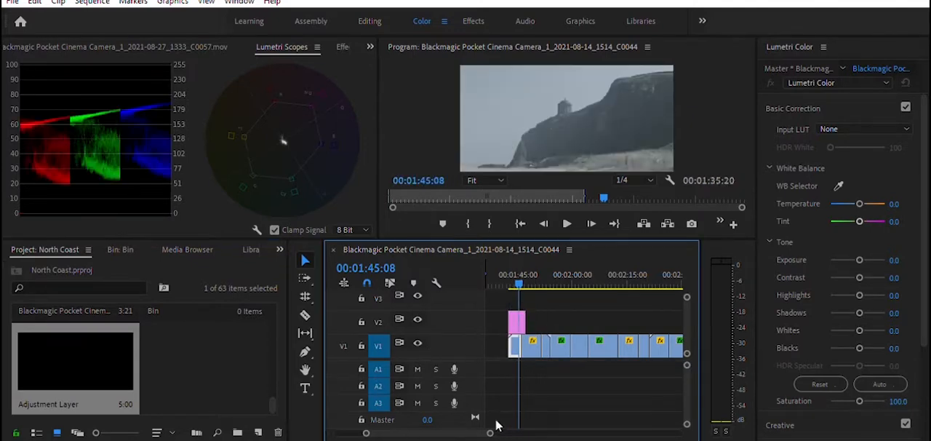
drag(490, 433, 532, 432)
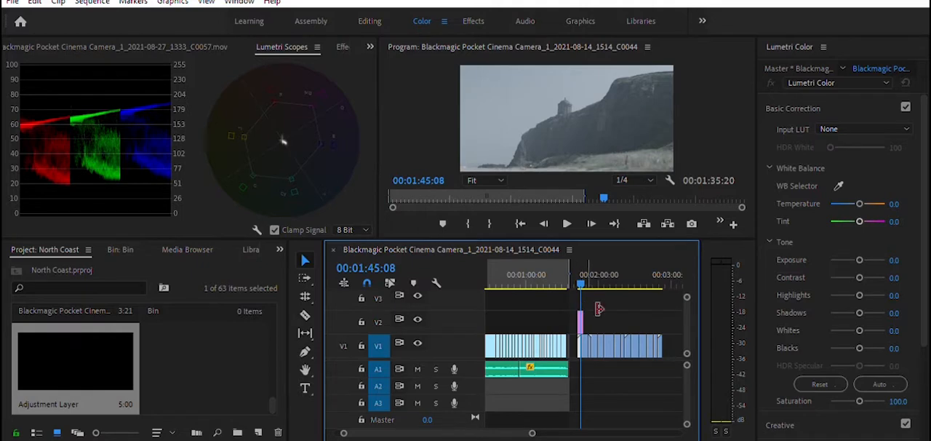
drag(595, 313, 676, 319)
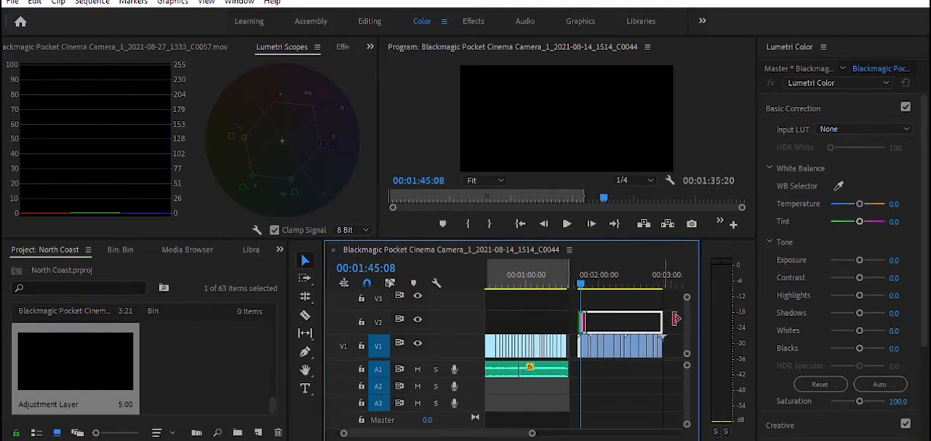
Step: Set the adjustment layer's Basic Correction saturation to 200
click(611, 321)
drag(921, 262, 923, 290)
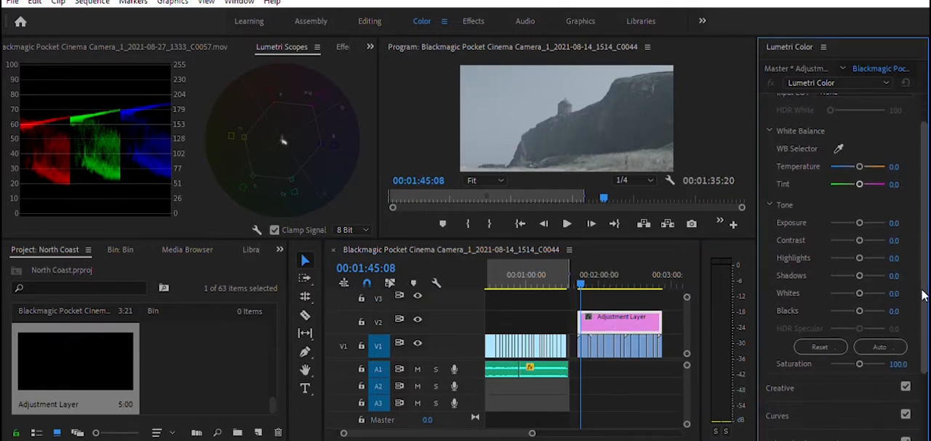
drag(859, 362, 881, 352)
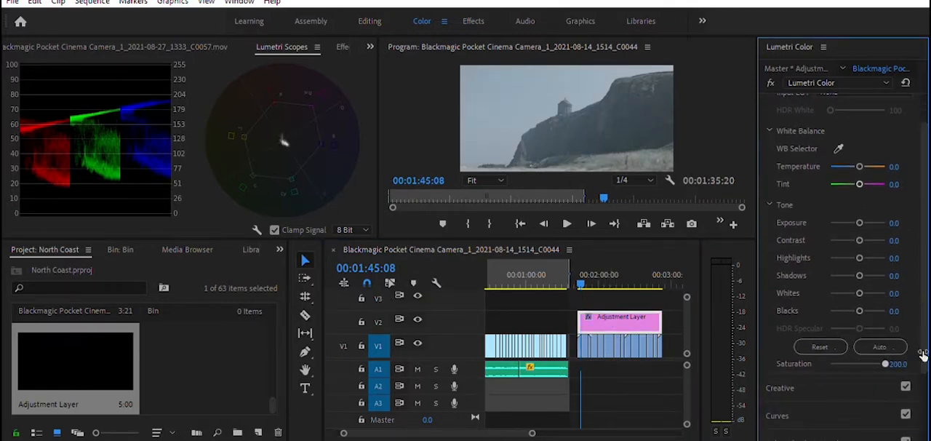
Step: Raise the adjustment layer's Creative saturation to 172.8
scroll(829, 349, down, 2)
click(817, 320)
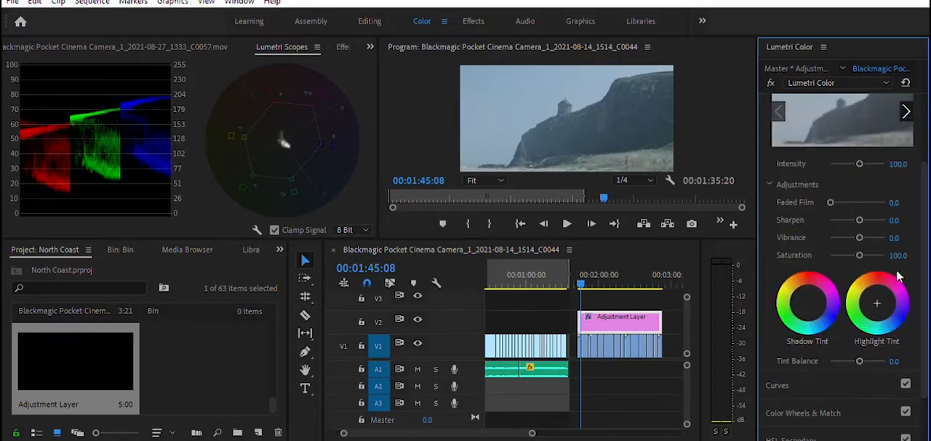
drag(859, 254, 876, 249)
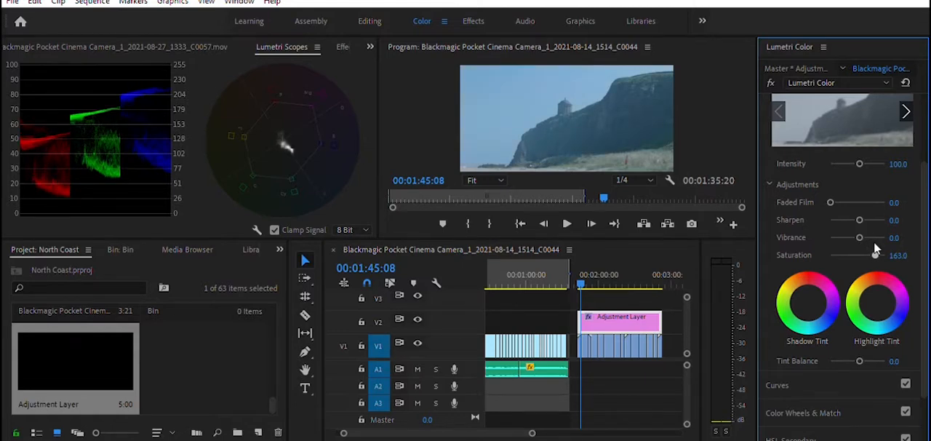
drag(875, 249, 879, 249)
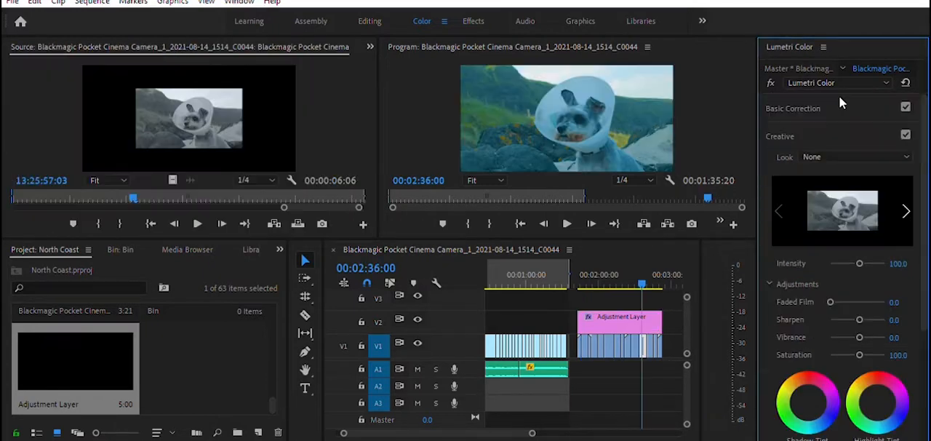
Step: Reset the Basic Correction saturation of the dog clip at 00:02:36:00 to its default
click(840, 107)
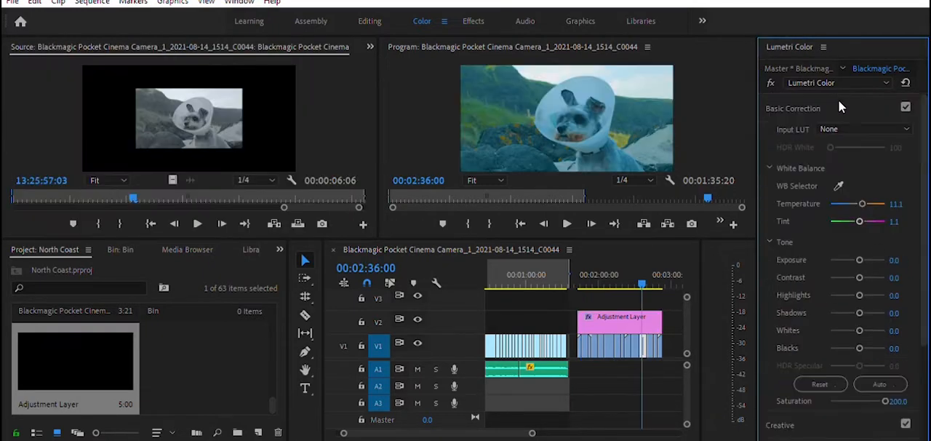
double_click(860, 400)
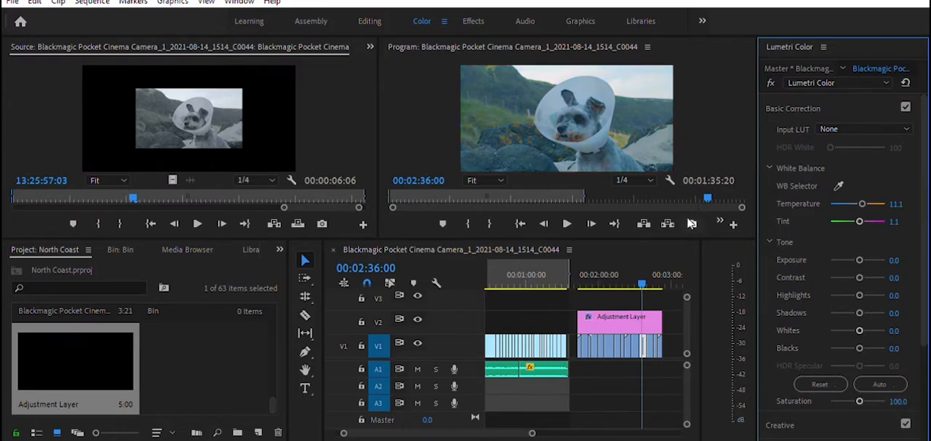
Step: Enlarge the preview monitors and try sampling the white balance from the cliff in the first ungraded clip
drag(643, 276, 579, 278)
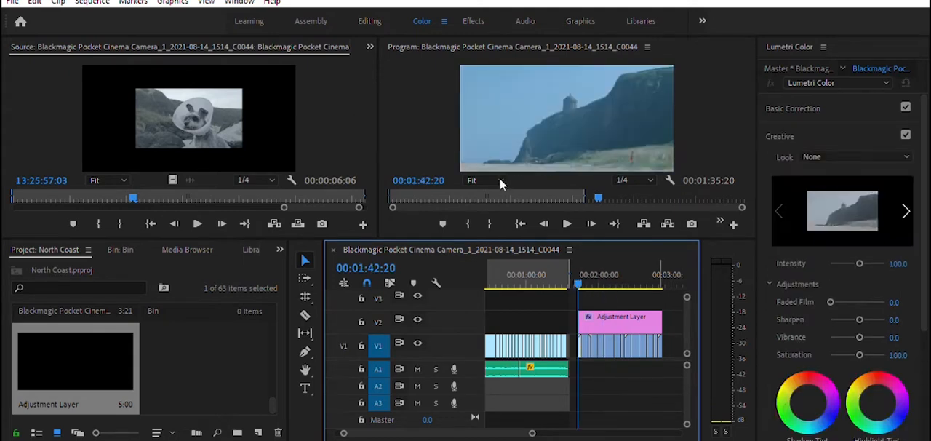
drag(529, 232, 526, 262)
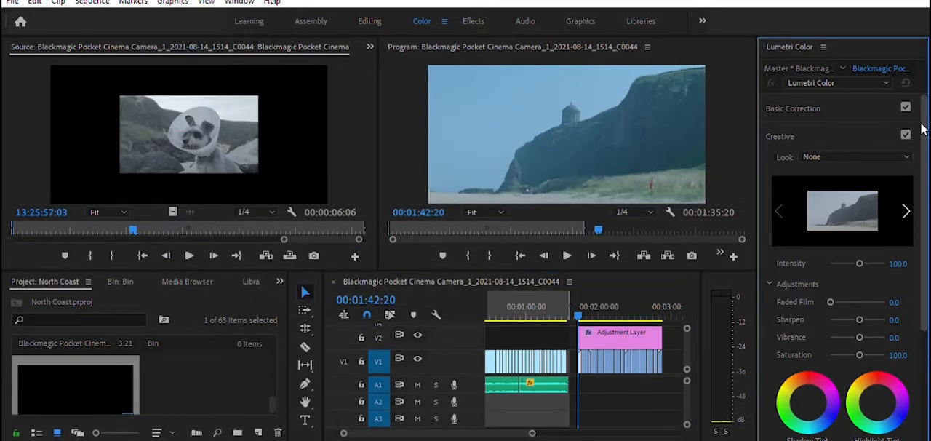
click(825, 97)
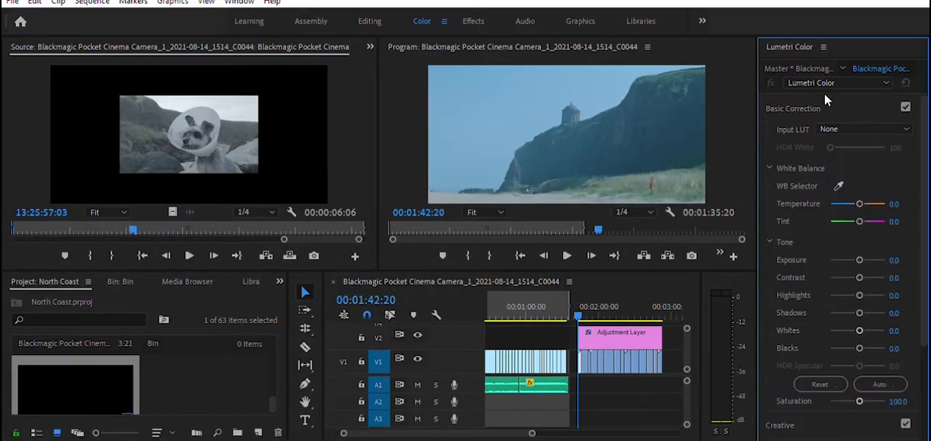
click(839, 186)
click(676, 126)
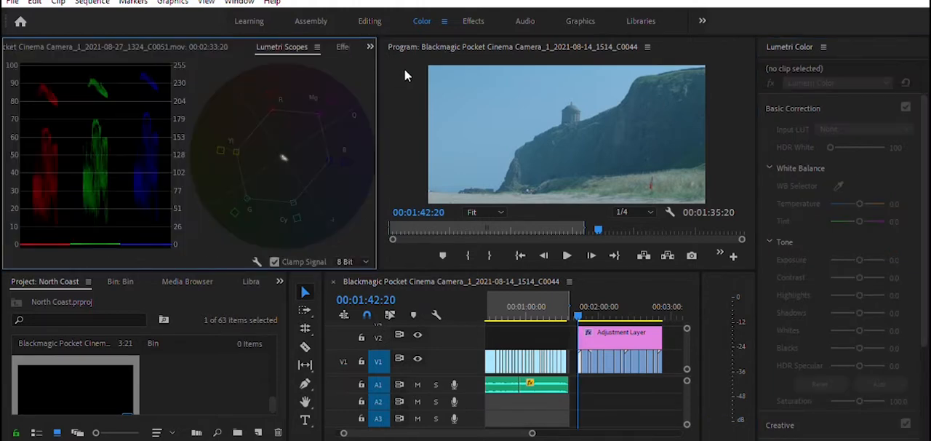
Step: Set the white balance temperature of the clifftop temple clip at 00:01:45:01 to 10
click(580, 307)
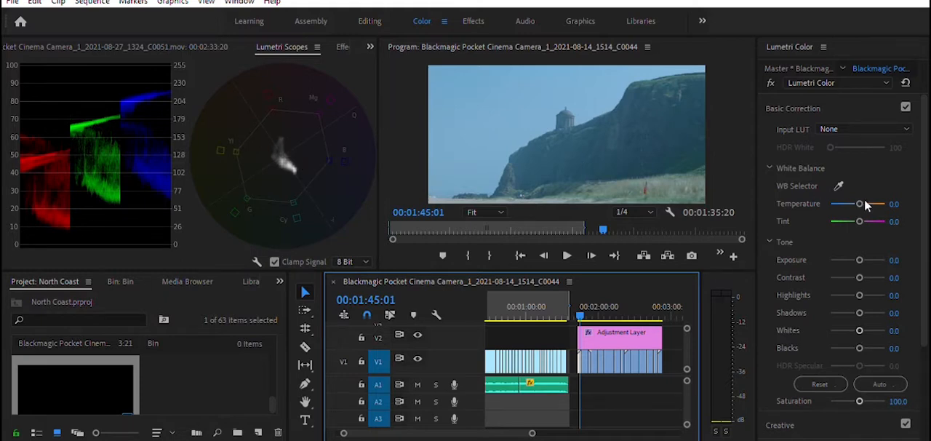
click(894, 203)
text(10)
key(Return)
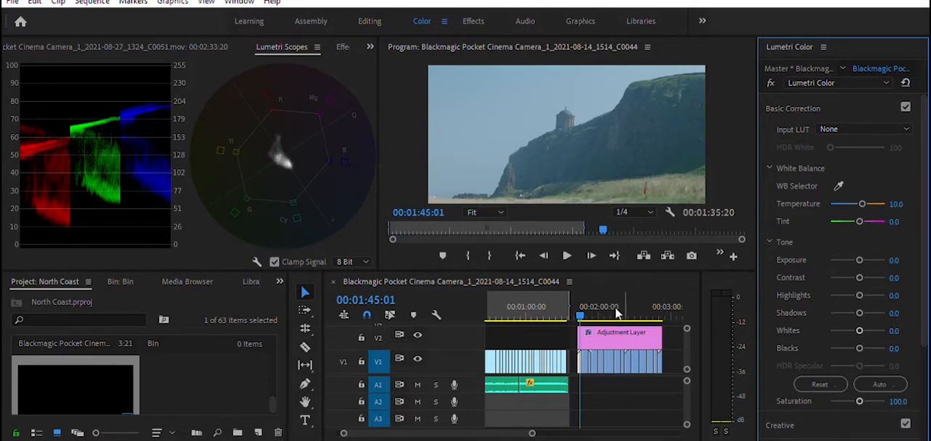
Step: Sample the white balance from the dog's white cone in the beach clip at 00:01:47:07
drag(580, 310, 582, 308)
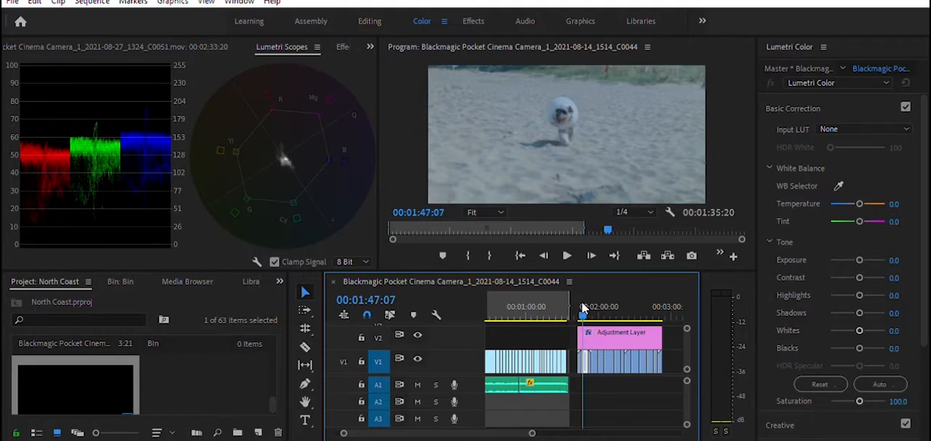
click(839, 185)
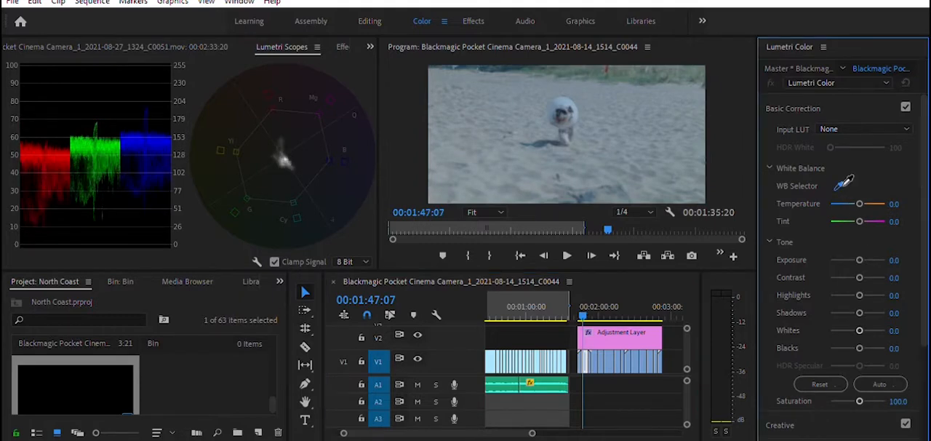
click(562, 101)
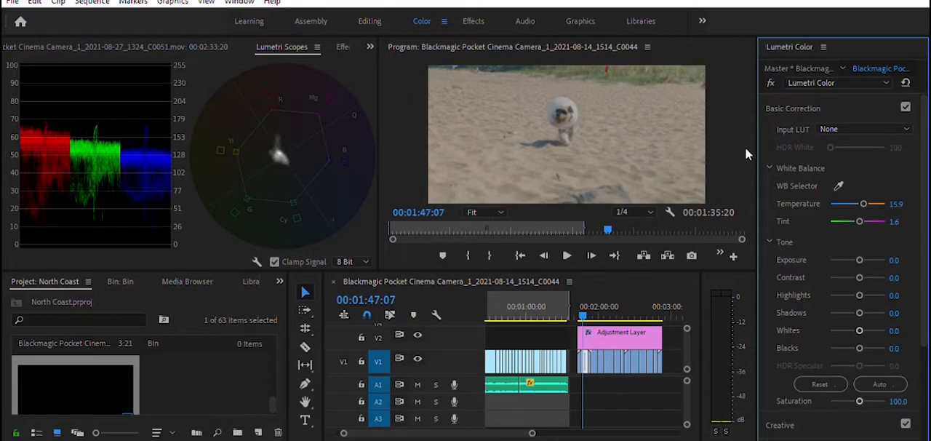
Step: Try a temperature of 8 on the beach dog clip and settle on 9
click(901, 203)
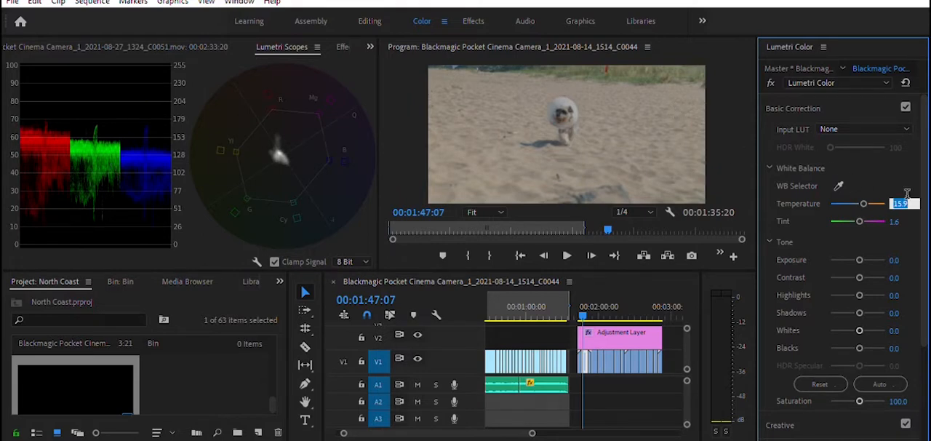
text(8)
key(Return)
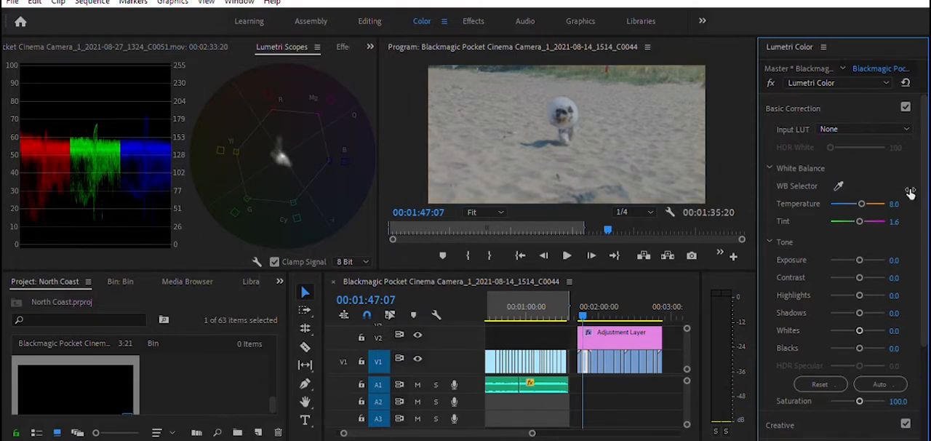
click(896, 202)
text(9)
key(Return)
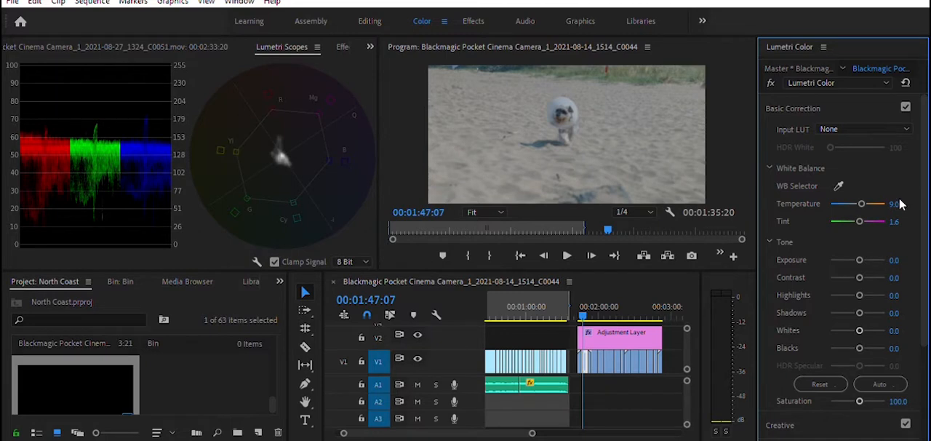
Step: Reduce the Creative saturation of the yellow flowers and cliff clip at 00:01:52:21 to 91.4
click(588, 303)
click(590, 303)
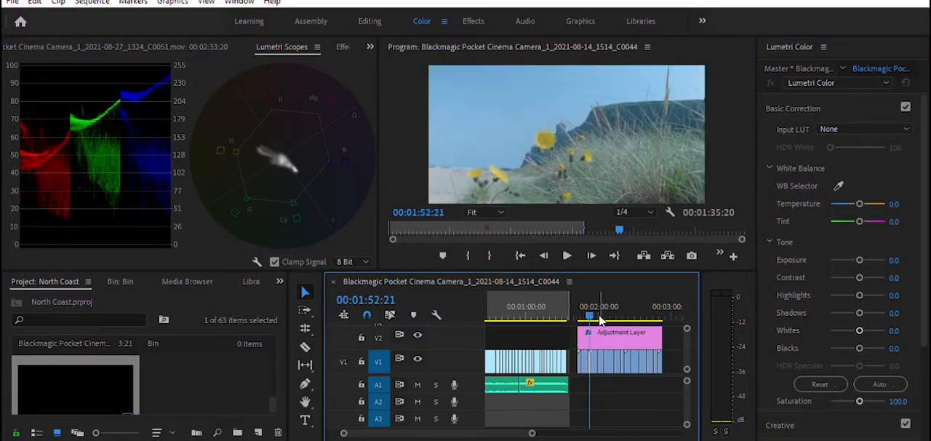
drag(926, 263, 928, 309)
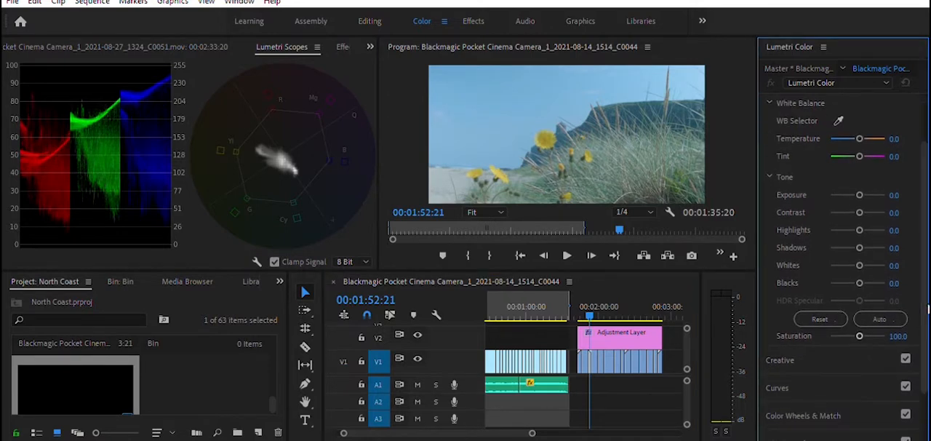
click(817, 349)
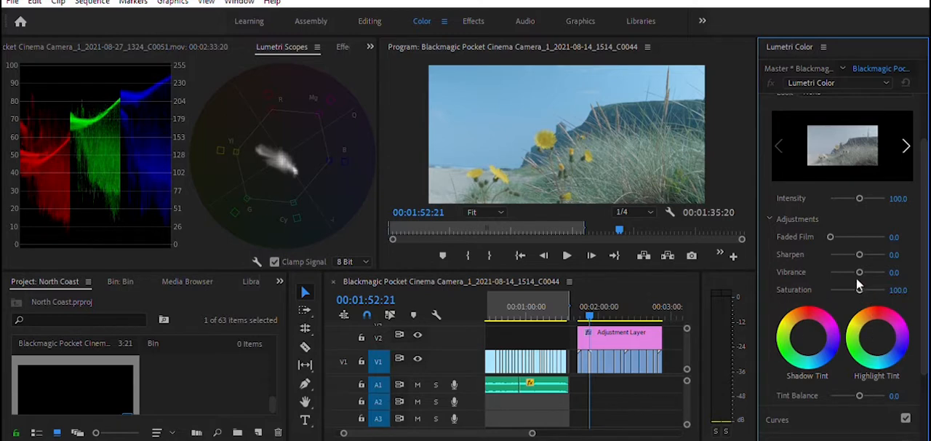
drag(856, 284, 855, 287)
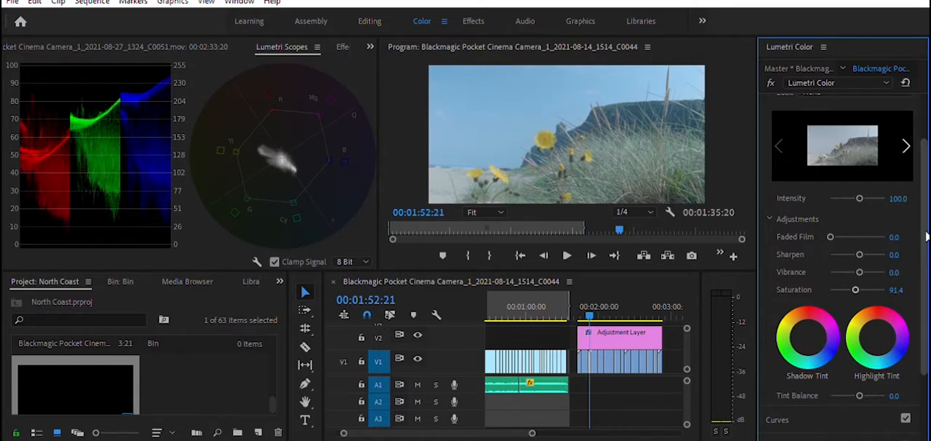
Step: Set the white balance of the flowers and cliff clip at 00:01:52:21 to temperature 5 and tint -2
scroll(922, 219, up, 2)
click(846, 92)
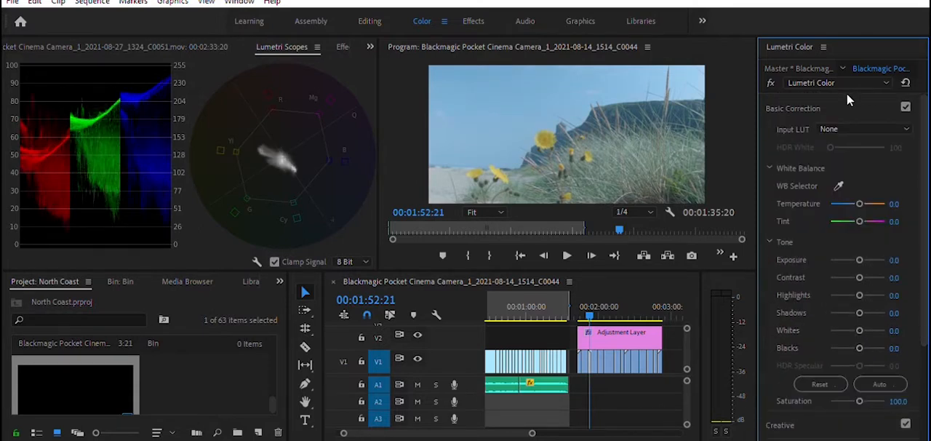
click(896, 204)
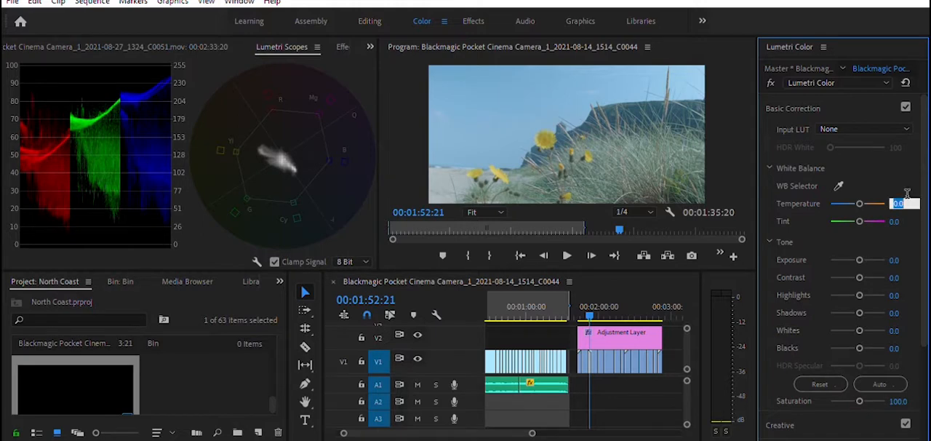
text(5)
key(Return)
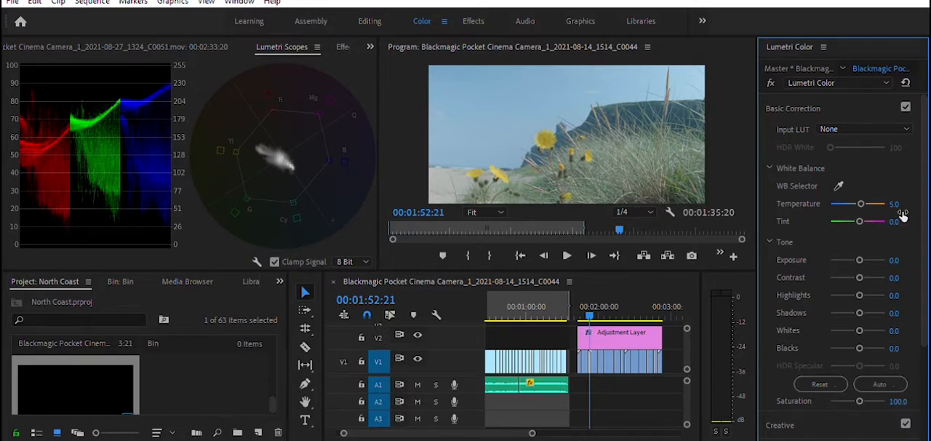
click(896, 221)
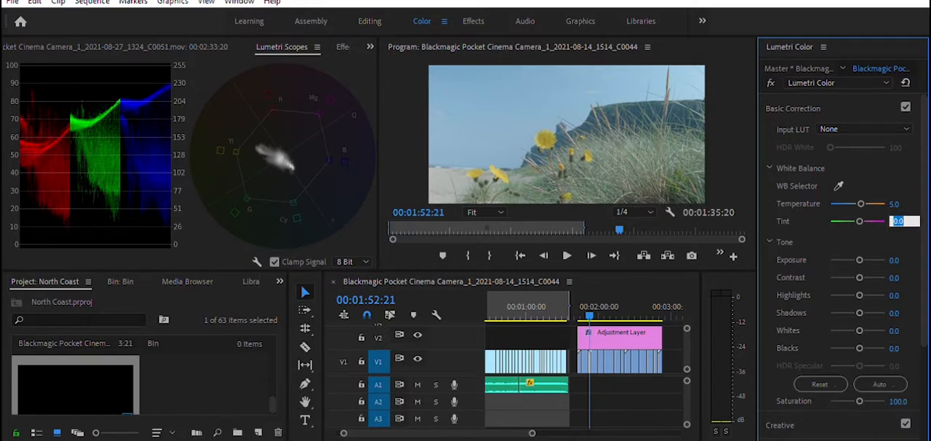
text(-2)
key(Return)
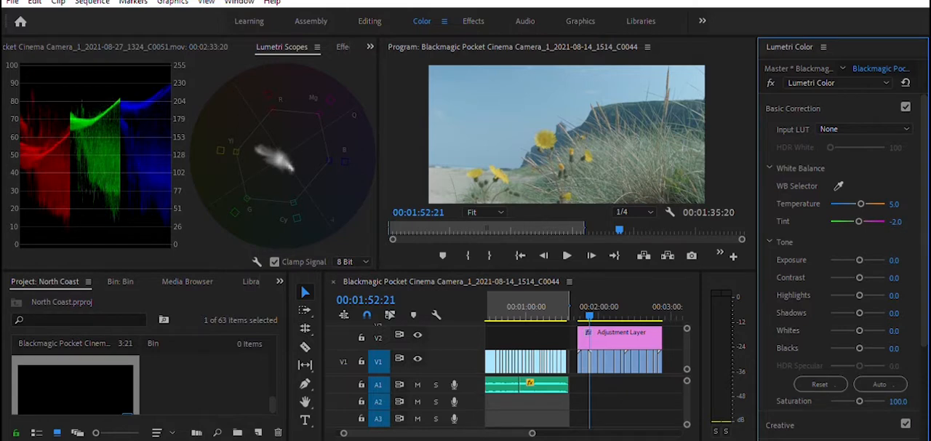
Step: Try a temperature of 6 on the yellow flower clip at 00:01:54:10 and settle on 8
key(space)
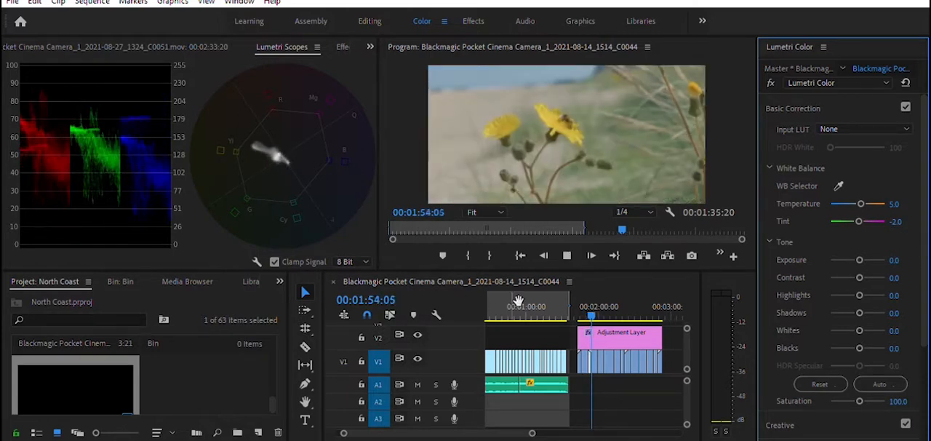
key(space)
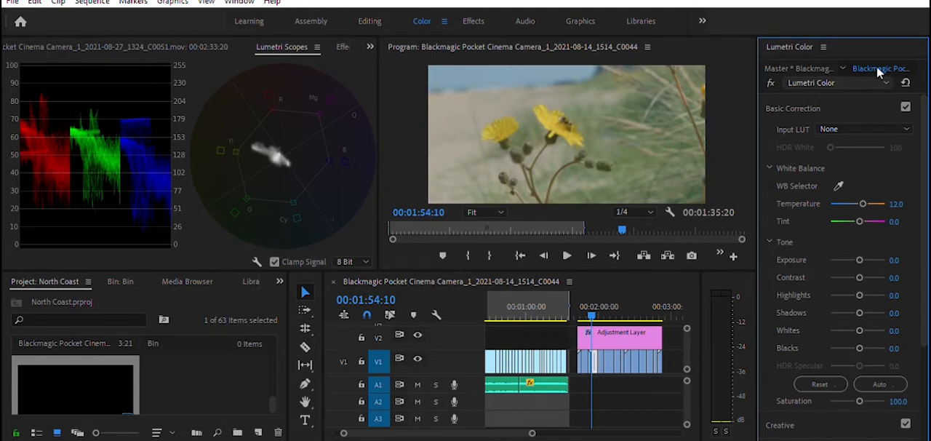
click(897, 204)
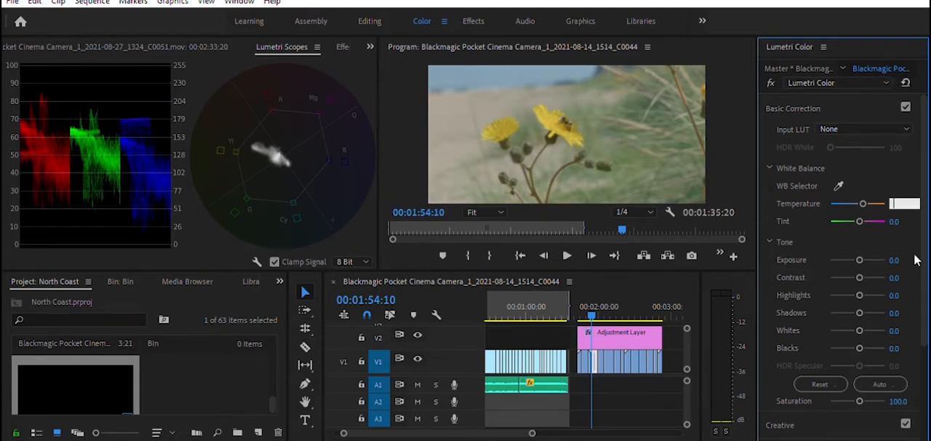
text(6)
key(Return)
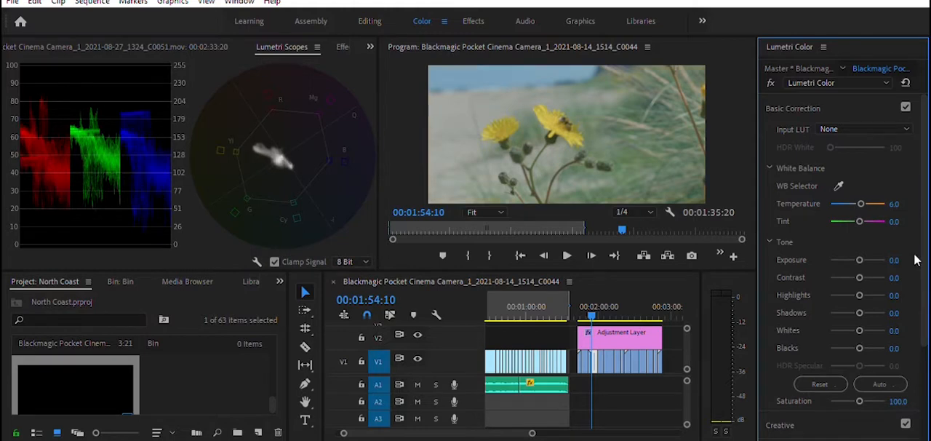
click(896, 203)
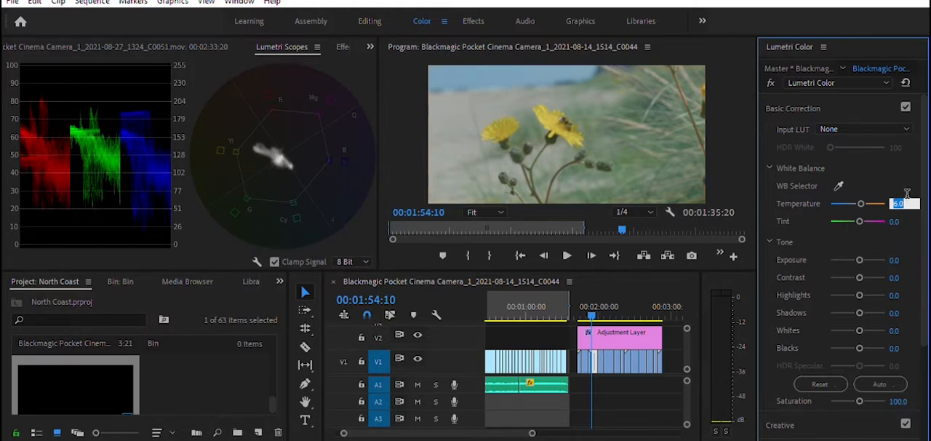
text(8)
key(Return)
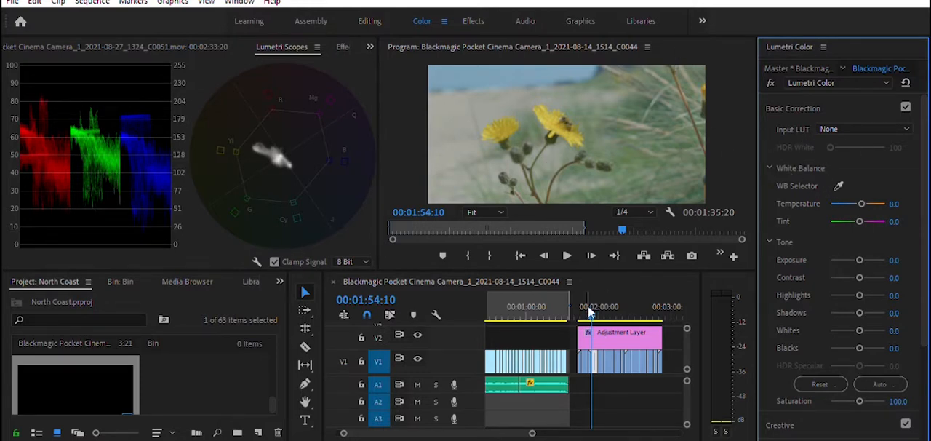
Step: Set the white balance temperature of the yellow flower clip at 00:02:01:07 to 6
drag(591, 301, 601, 301)
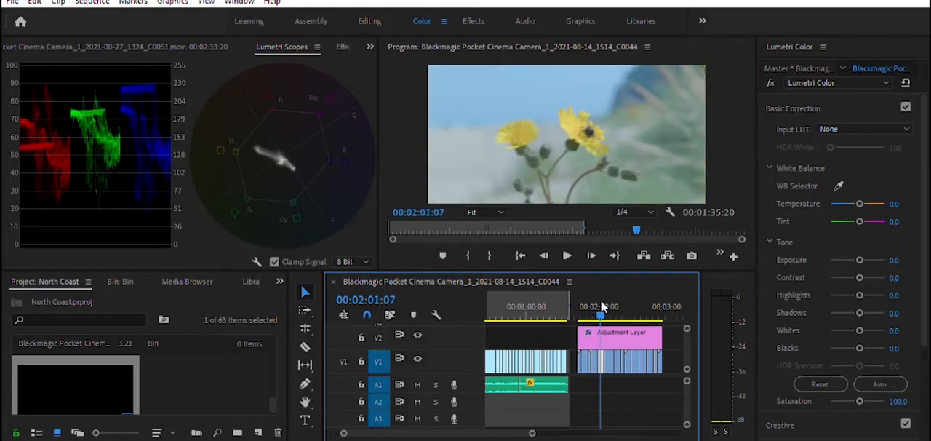
click(894, 203)
text(6)
key(Return)
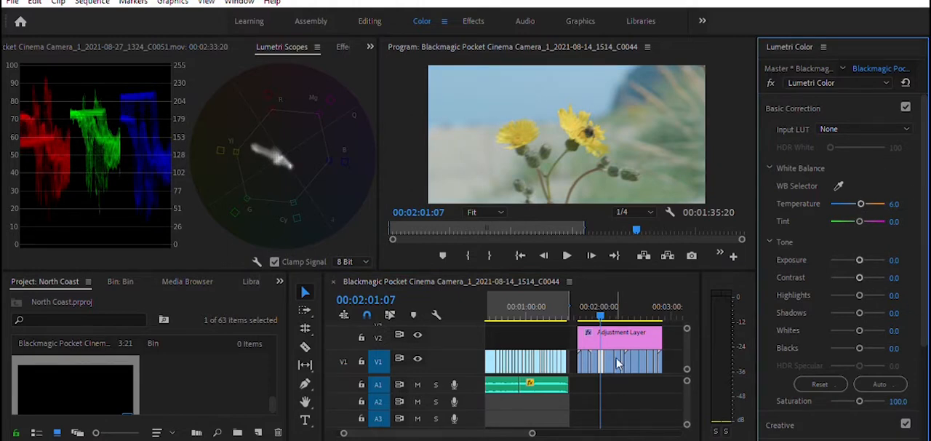
Step: Raise the basic saturation of the bee close-up clip at 00:02:09:03 to 116 and set its temperature to 4
click(607, 311)
drag(608, 311, 612, 311)
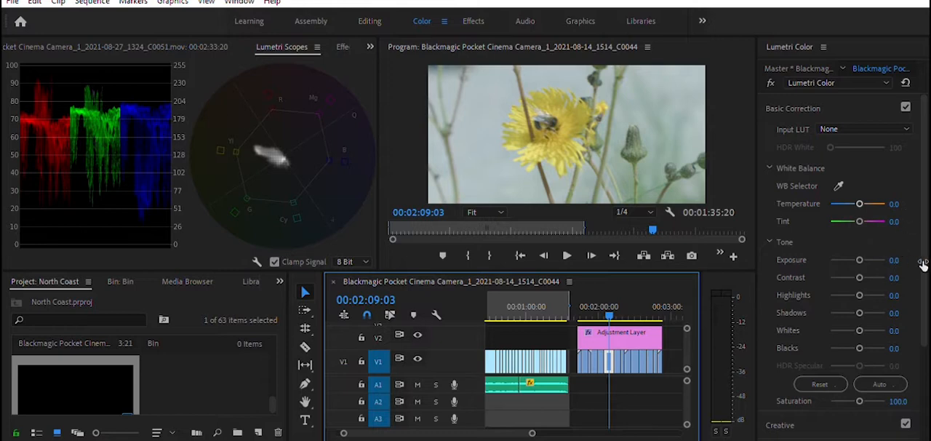
click(858, 389)
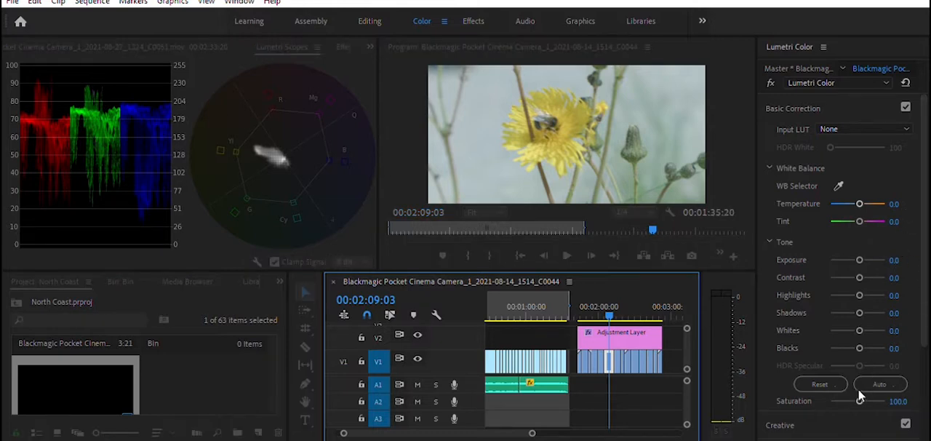
drag(859, 397, 862, 395)
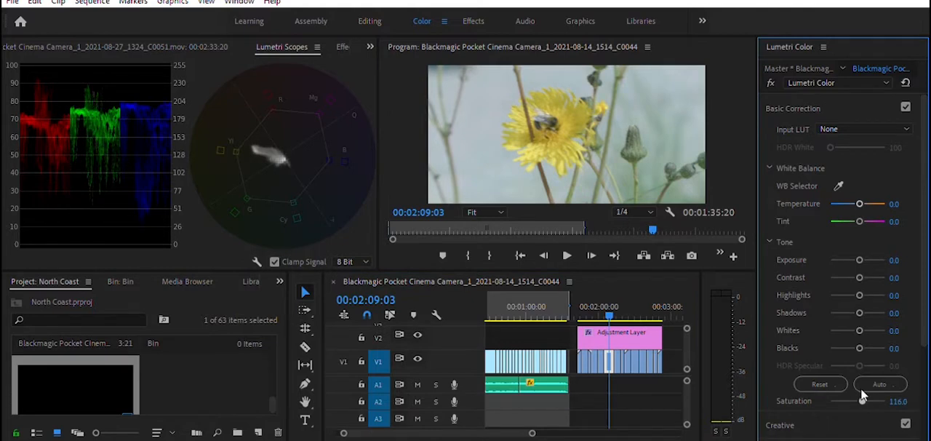
click(899, 203)
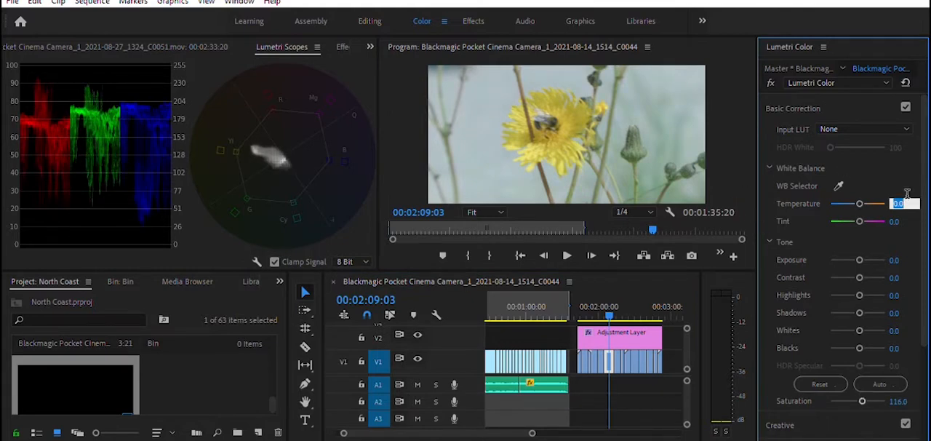
key(Return)
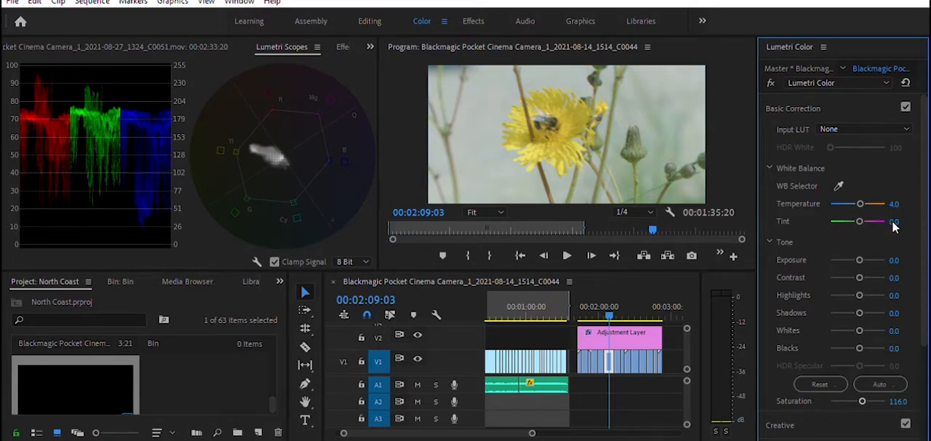
Step: Try a temperature of 7 on the grassy clifftop temple clip at 00:02:15:07 and settle on 6
click(615, 306)
drag(615, 306, 617, 307)
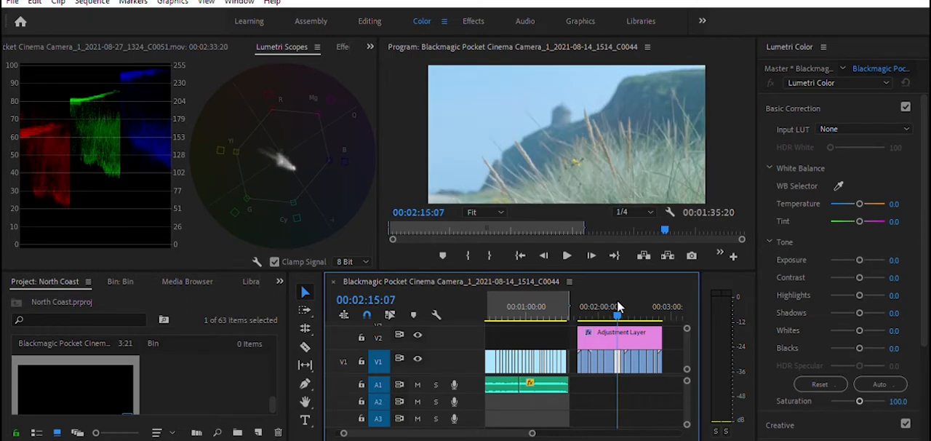
click(894, 203)
text(7)
key(Return)
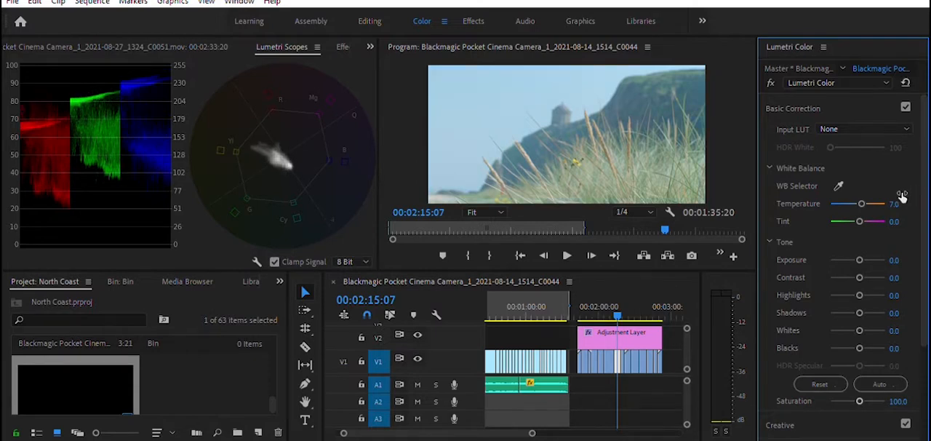
click(896, 203)
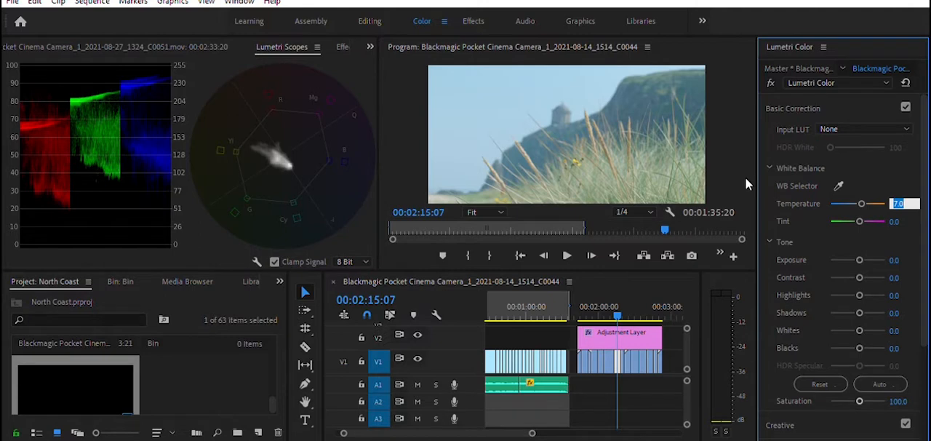
text(6)
key(Return)
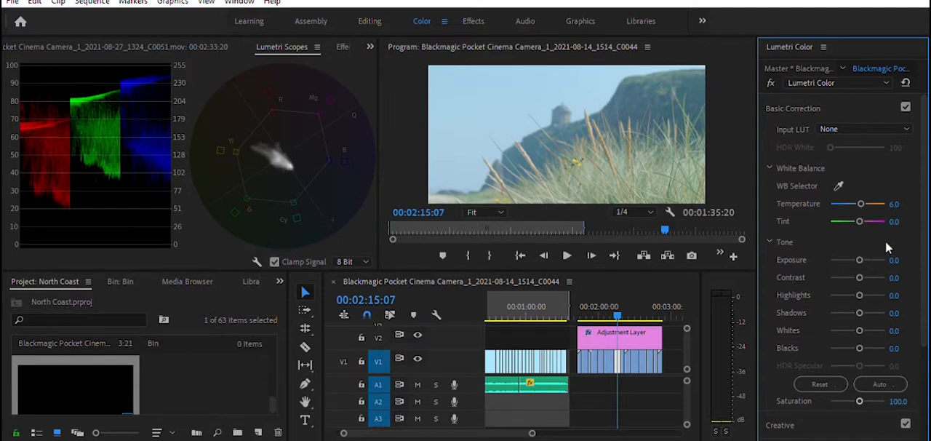
Step: Set the exposure of the clifftop temple clip at 00:02:15:07 to -0.2 and its tint to -2
click(893, 260)
text(-0.2)
key(Return)
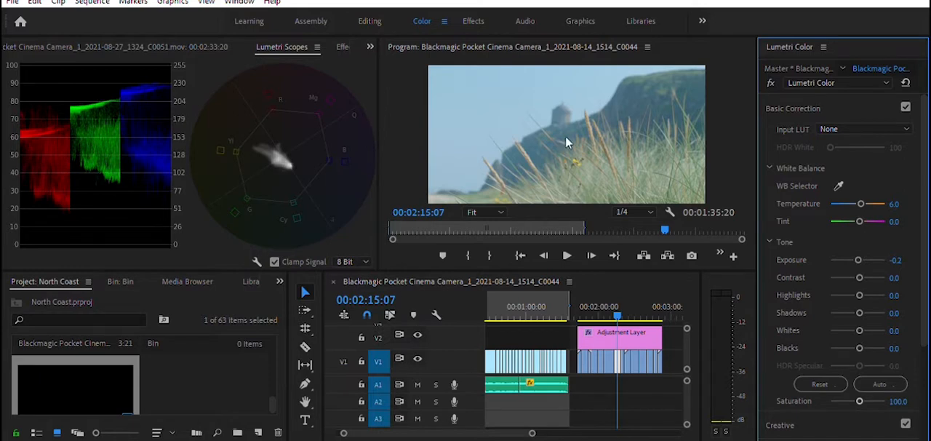
click(896, 221)
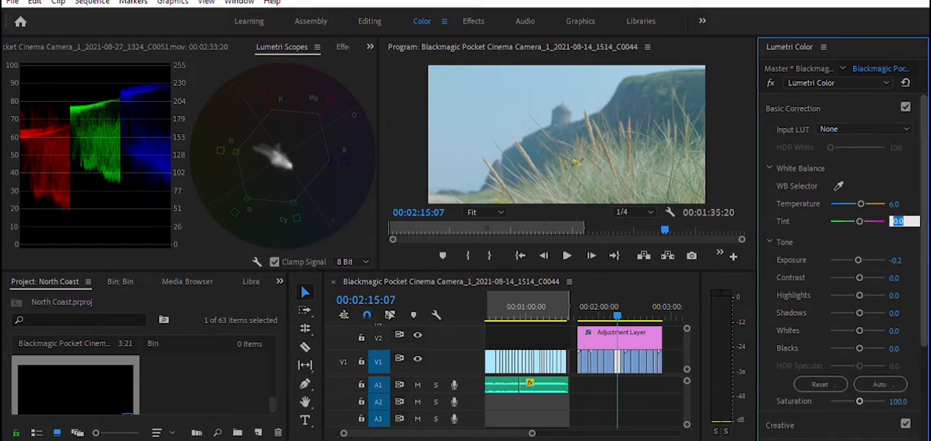
text(-2)
key(Return)
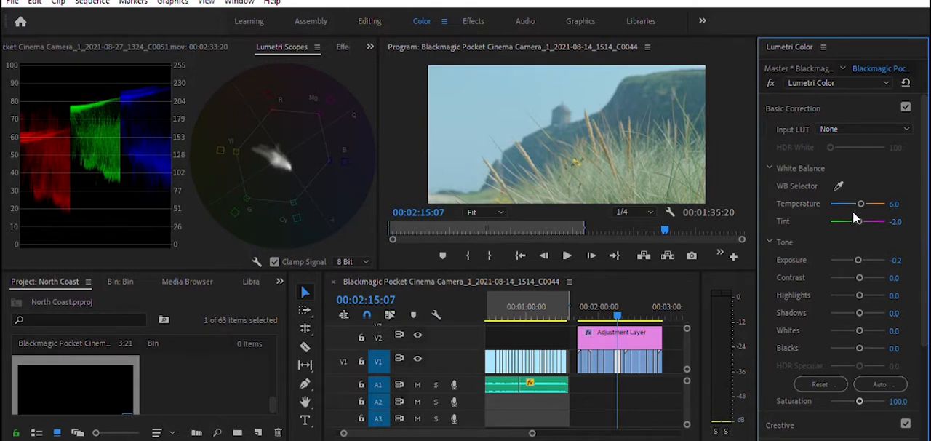
Step: Set the exposure to -0.3 and the temperature to 2 on the dog-with-cone clip at 00:02:19:17
key(space)
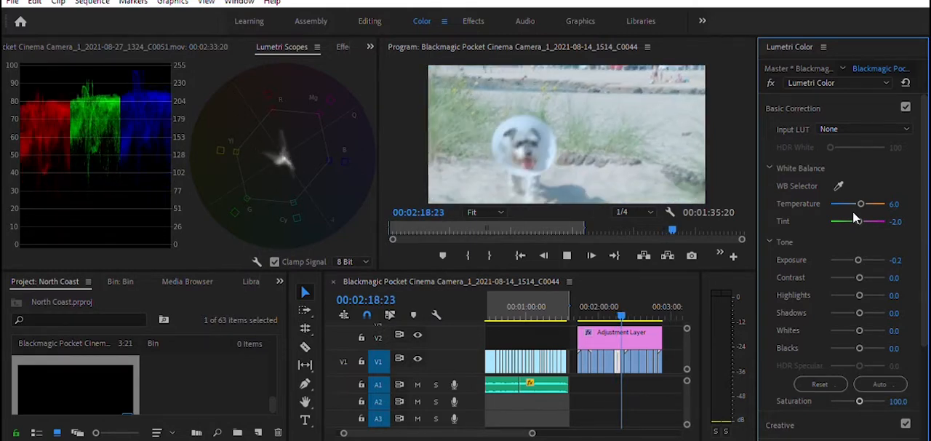
key(space)
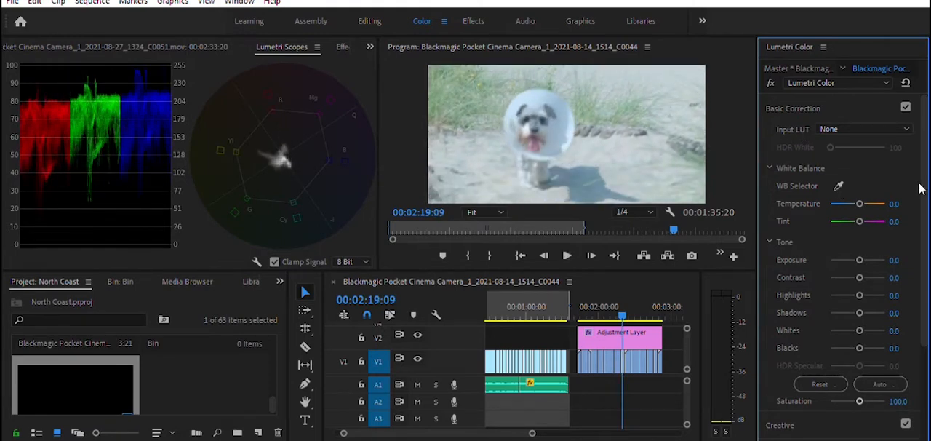
key(space)
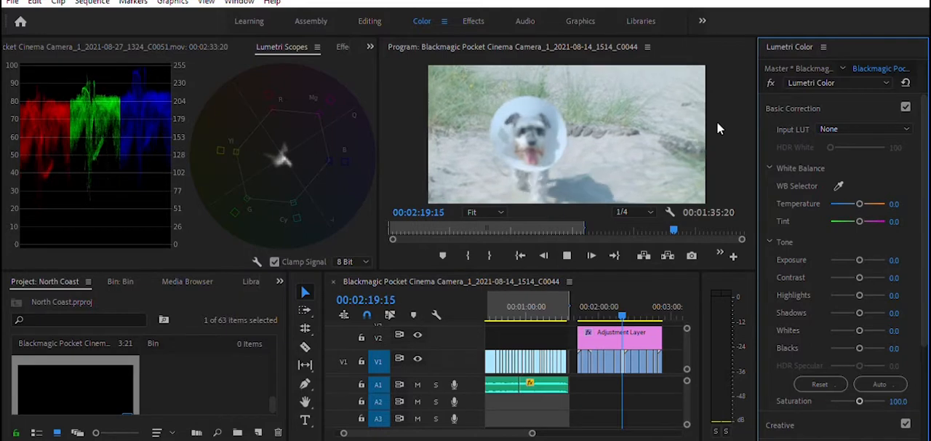
click(895, 259)
text(-)
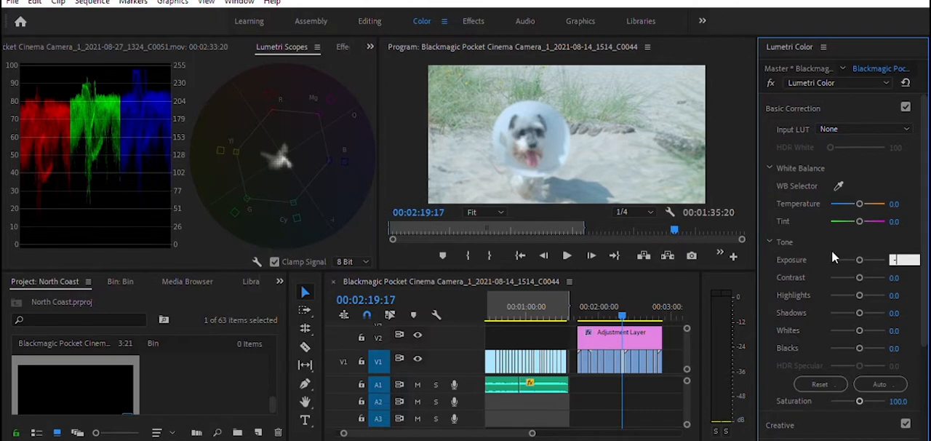
text(0.3)
key(Return)
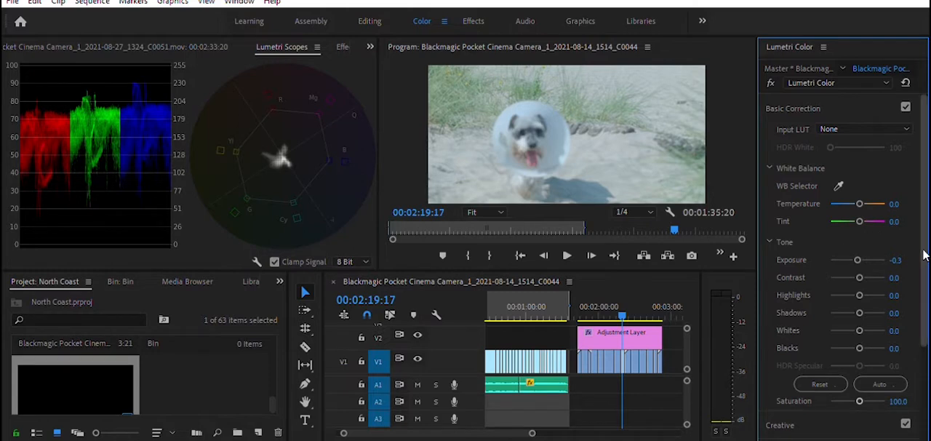
click(899, 203)
text(2)
key(Return)
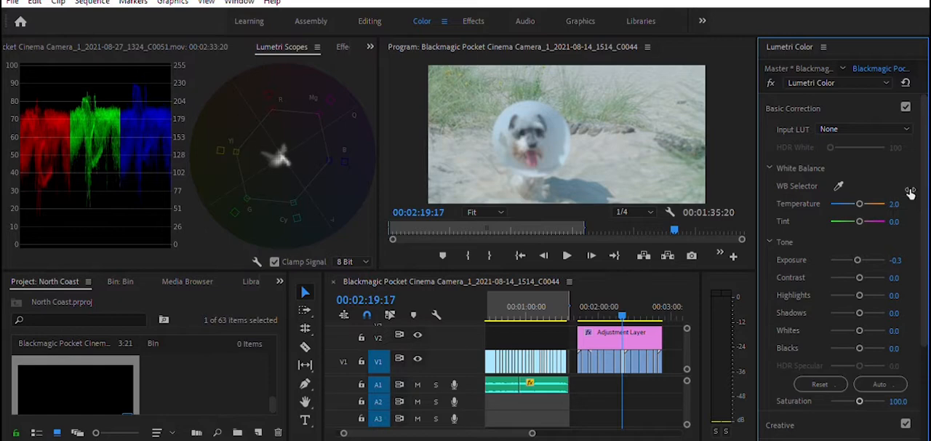
Step: Set the exposure to -0.4 and the temperature to 3 on the dog-with-cone clip at 00:02:19:17
click(905, 259)
text(-)
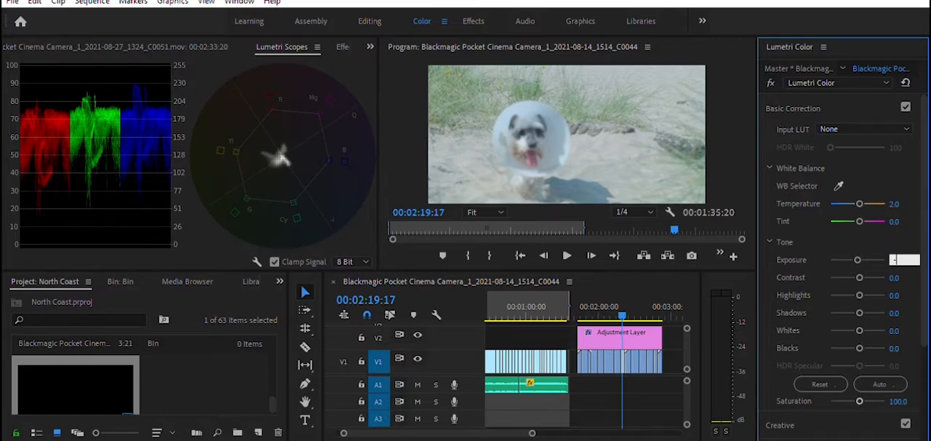
text(0.4)
key(Return)
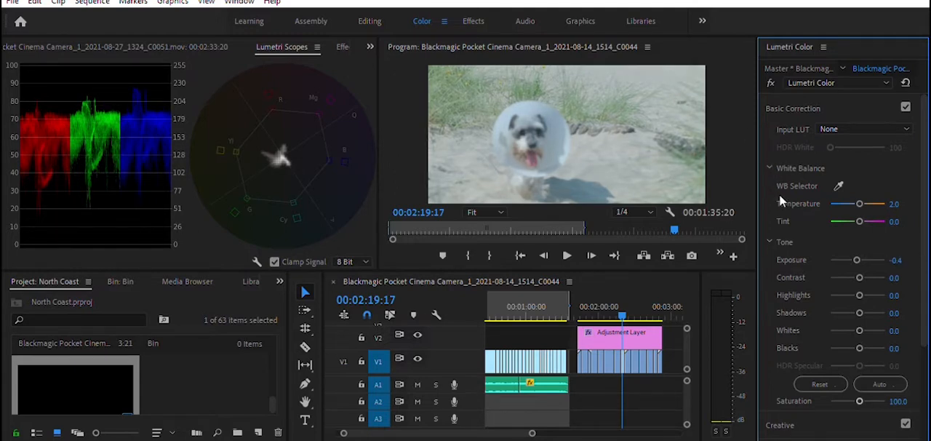
click(895, 204)
text(3)
key(Return)
key(space)
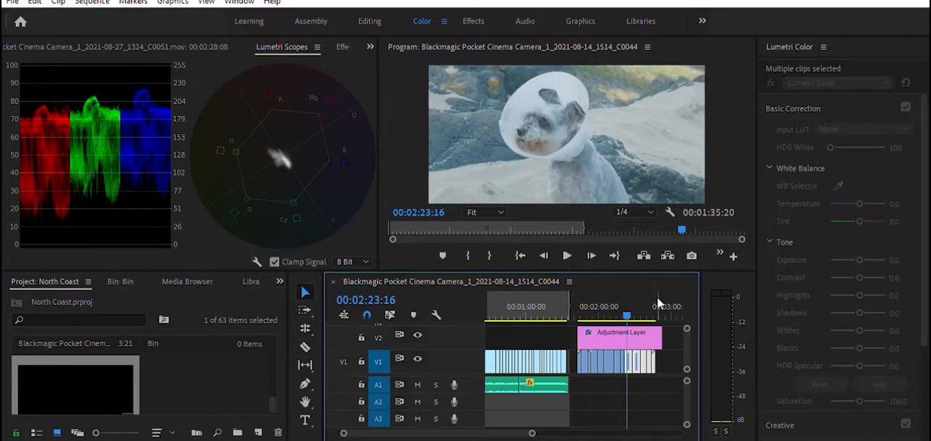
Step: Correct the white balance of the cone dog clip at 00:02:23:16 by sampling several spots on its white cone, ending on the cone's upper edge
mouse_move(627, 306)
mouse_down()
mouse_move(611, 307)
mouse_move(625, 304)
mouse_up()
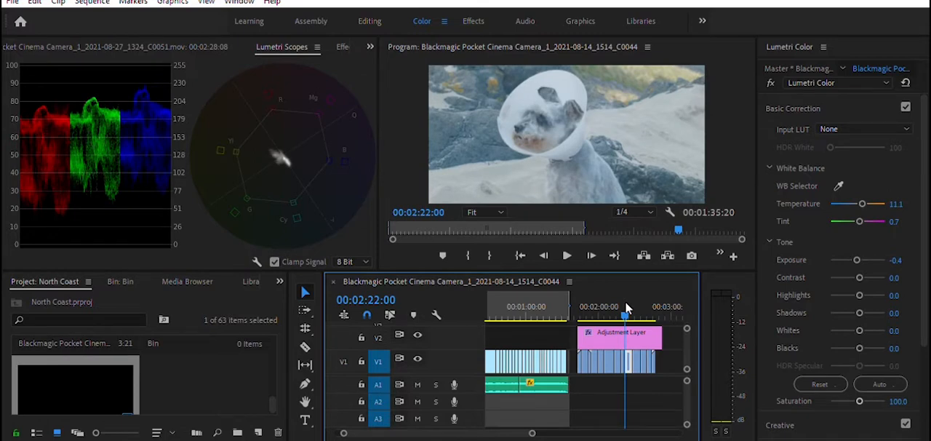
mouse_move(625, 304)
mouse_down()
mouse_move(615, 306)
mouse_move(626, 306)
mouse_up()
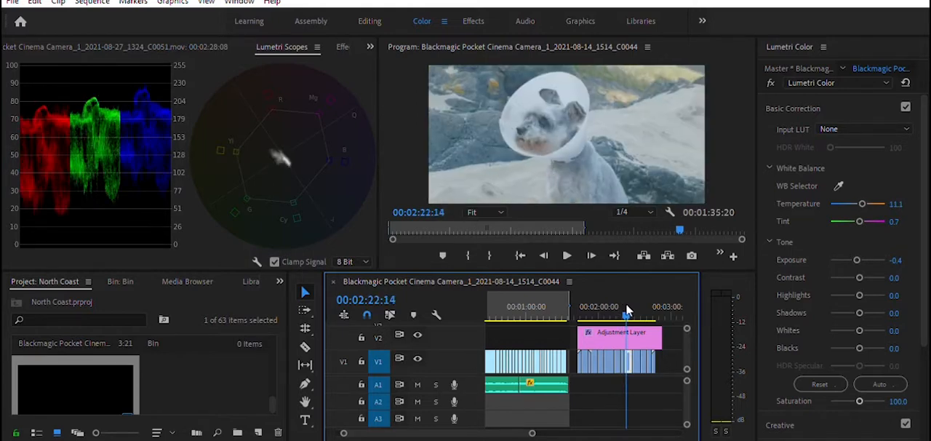
drag(625, 303, 626, 304)
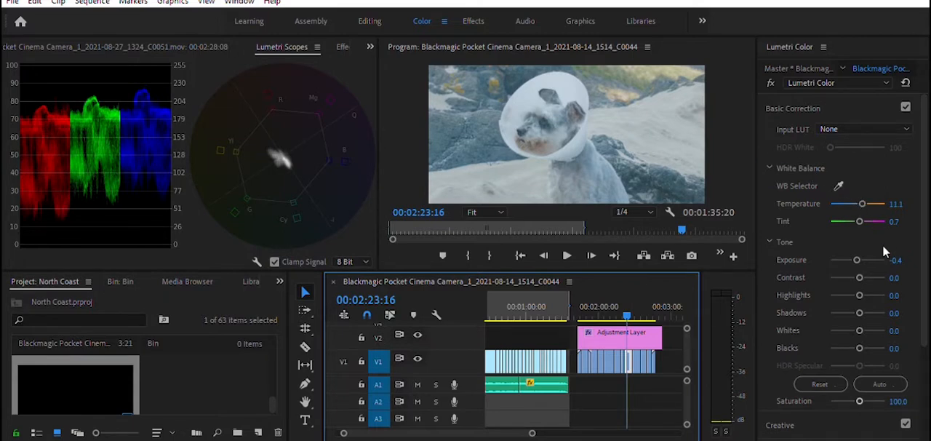
click(839, 186)
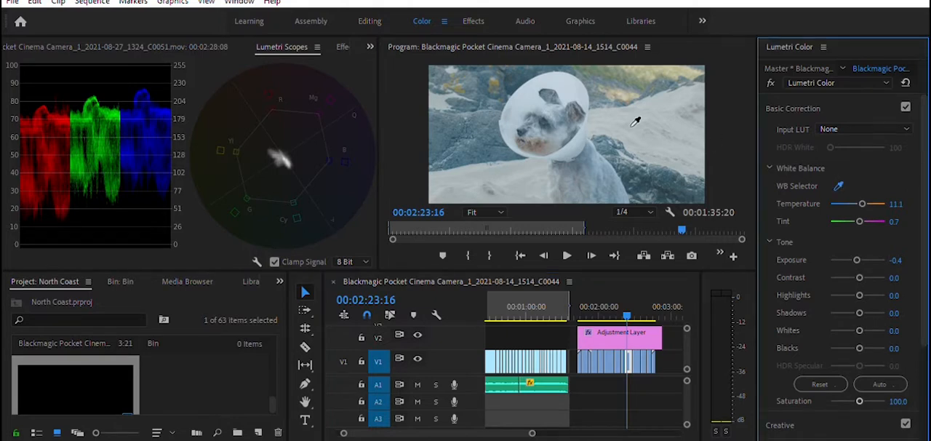
click(575, 86)
click(839, 185)
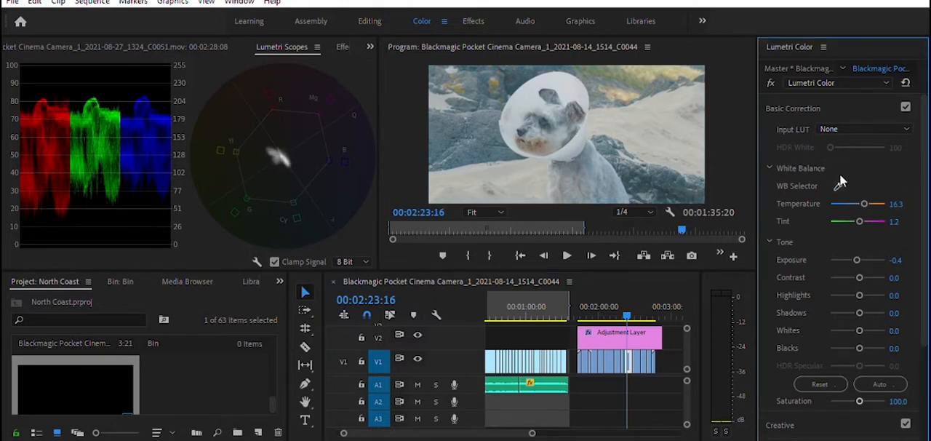
click(572, 142)
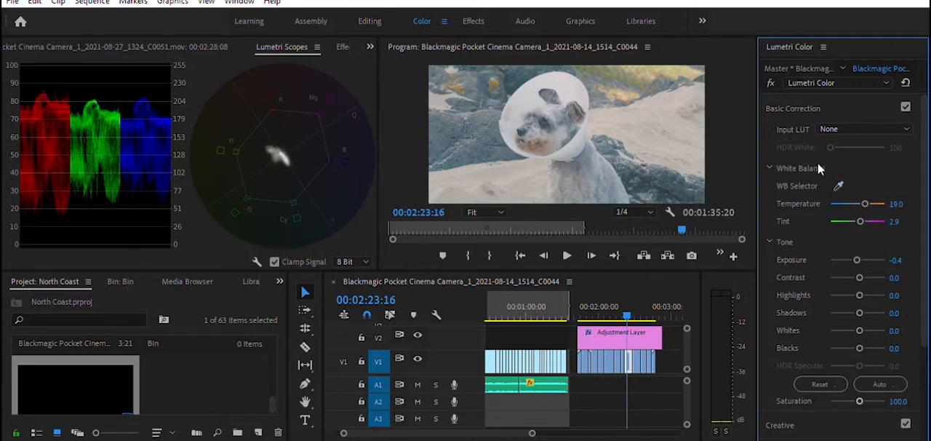
click(839, 183)
click(527, 93)
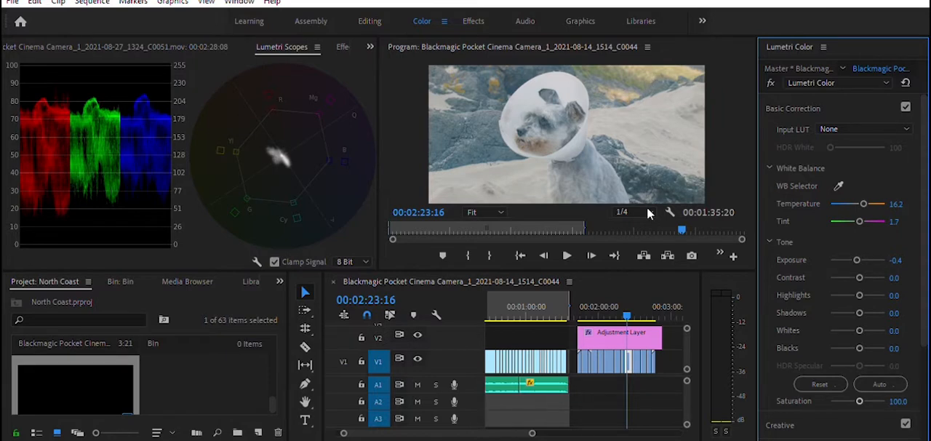
Step: Sample the white cone as the white balance reference for the dog clip at 00:02:29:07 and play it back
drag(623, 299, 633, 304)
click(838, 186)
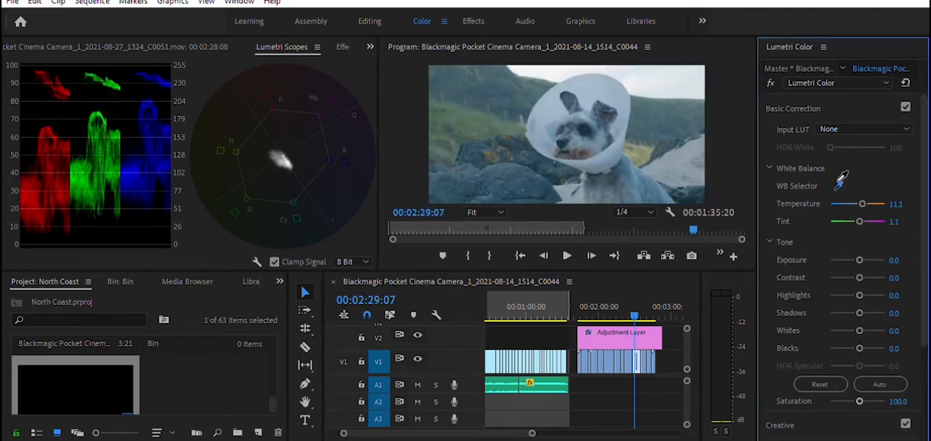
click(609, 84)
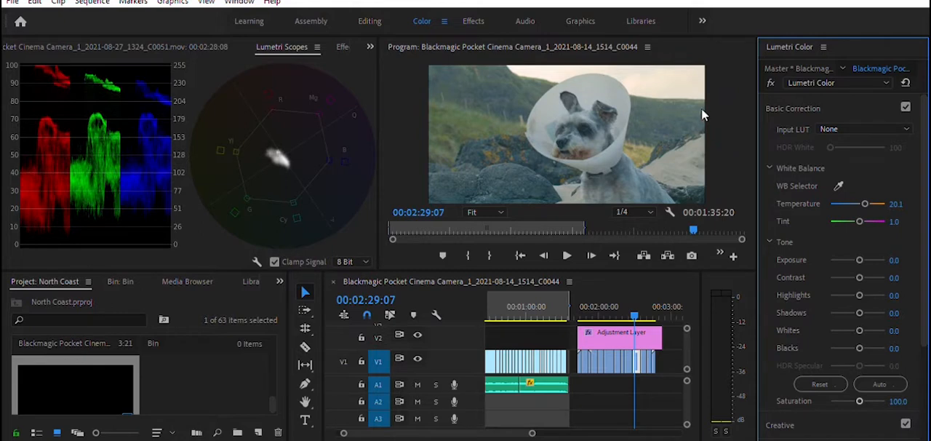
click(635, 301)
key(space)
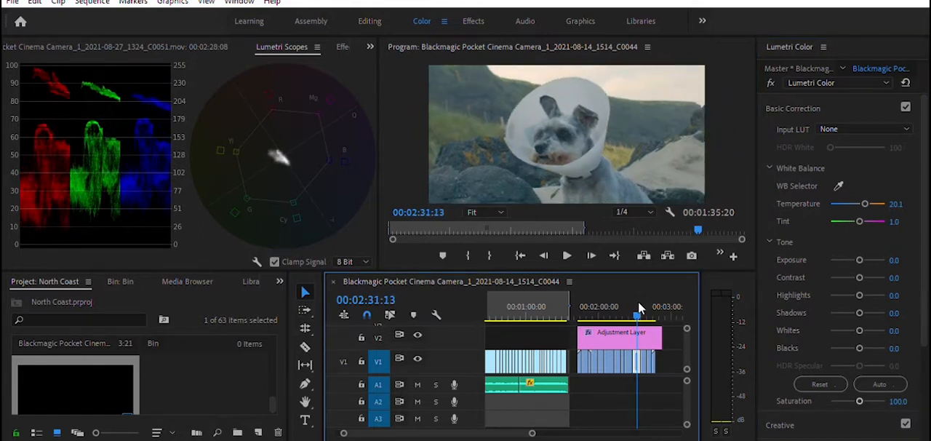
Step: Set the exposure of the cone dog clip at 00:02:25:22 to -0.6, and go to the beach clip at 00:02:36:00
drag(638, 301, 631, 302)
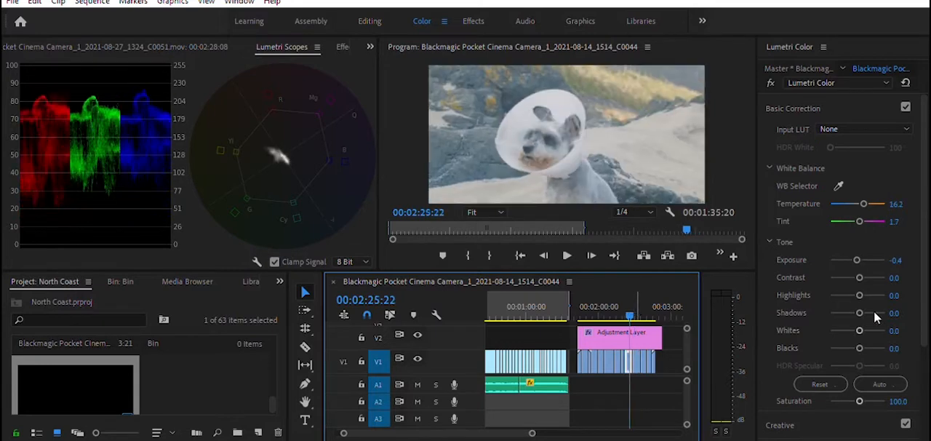
click(900, 259)
text(-0)
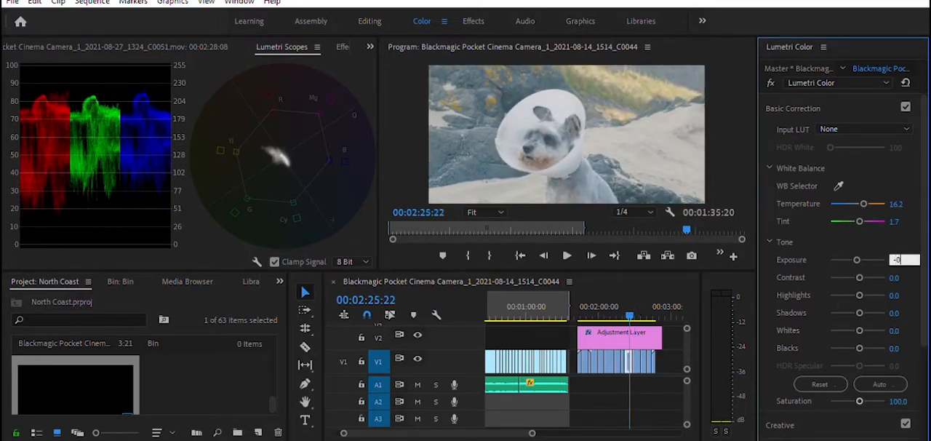
text(.6)
click(909, 248)
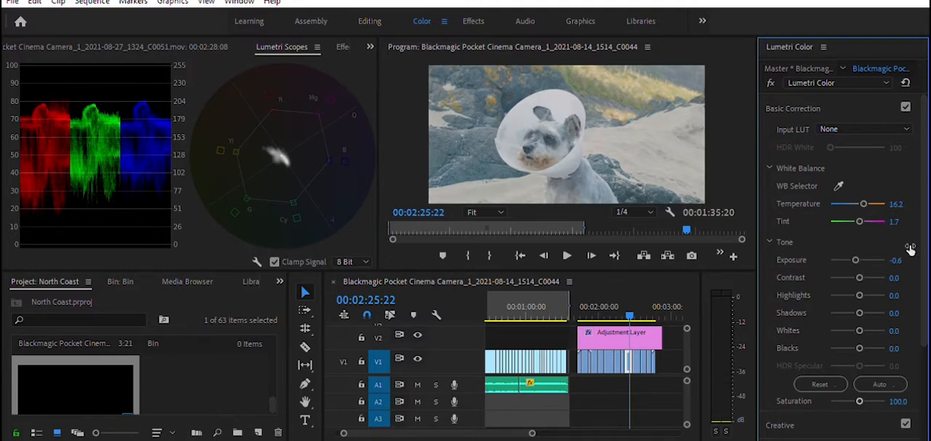
click(631, 306)
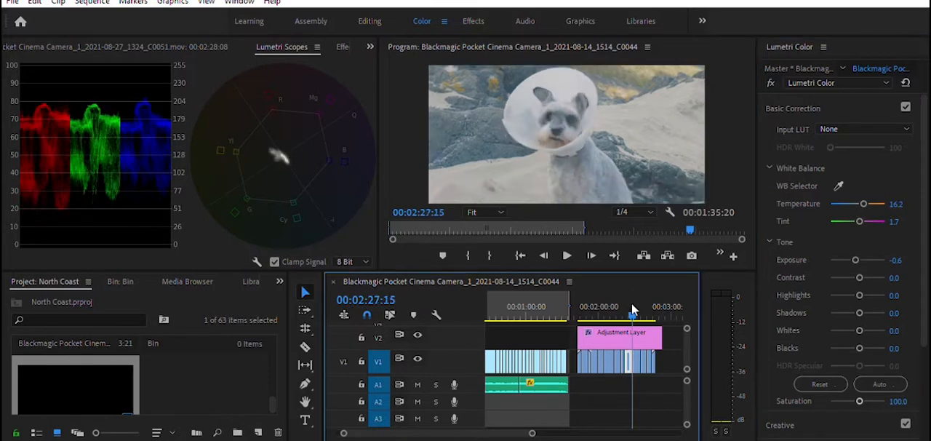
drag(631, 306, 642, 306)
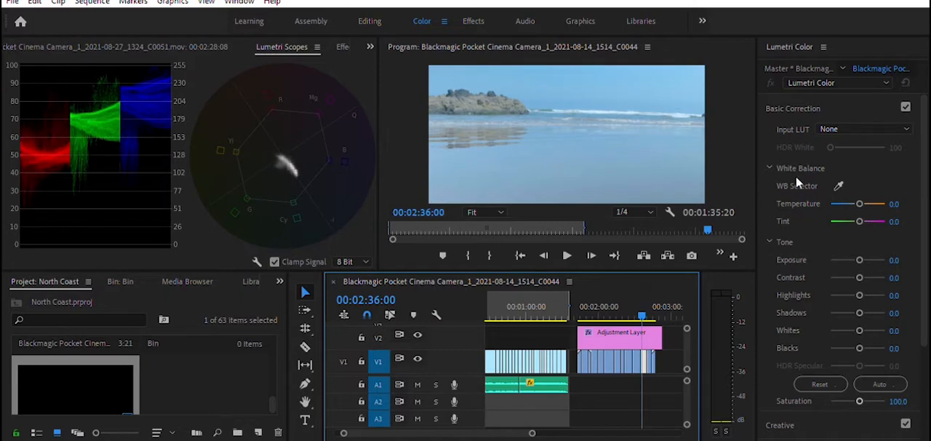
Step: Try a temperature of 8 on the beach clip at 00:02:36:00 and undo it
click(904, 202)
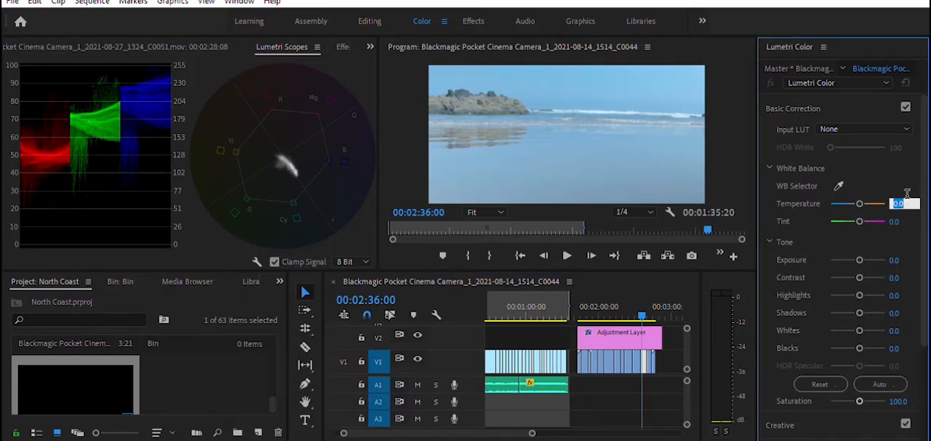
text(8)
key(Return)
key(ctrl+z)
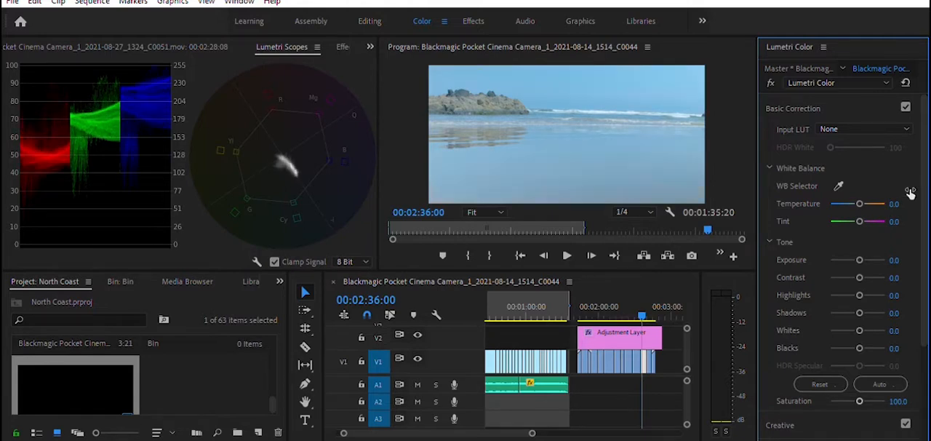
Step: Try several white balance samples around the waves and horizon of the beach clip at 00:02:36:00
click(838, 186)
click(684, 109)
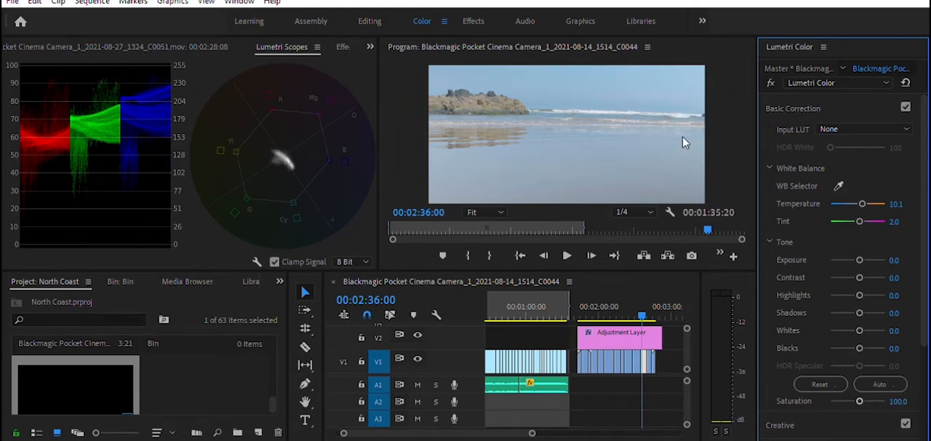
click(840, 185)
click(599, 105)
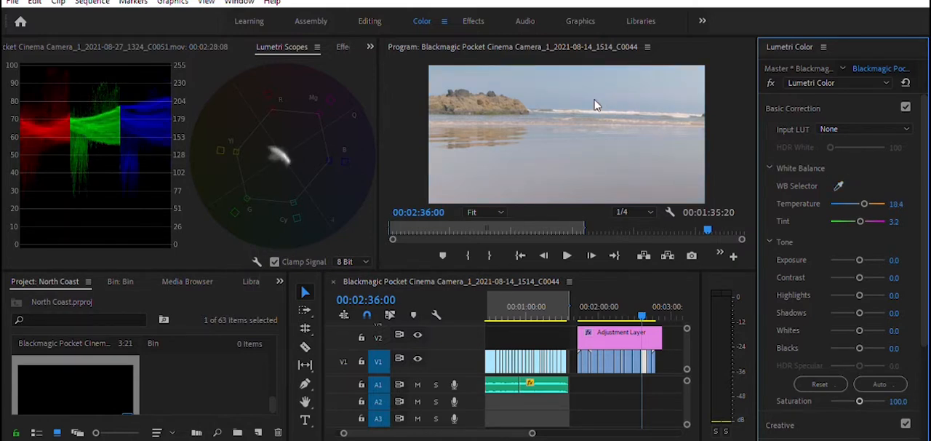
click(843, 178)
click(681, 107)
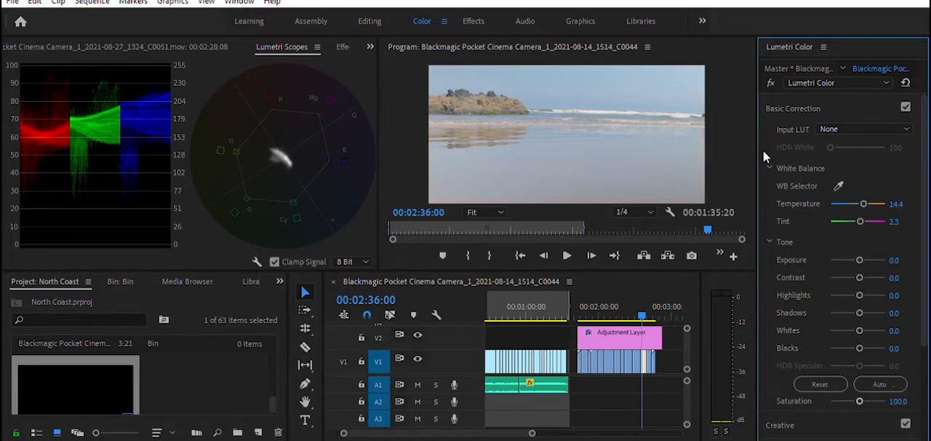
Step: Set the temperature to 10 and the exposure to -0.2 on the beach clip at 00:02:36:00
click(897, 201)
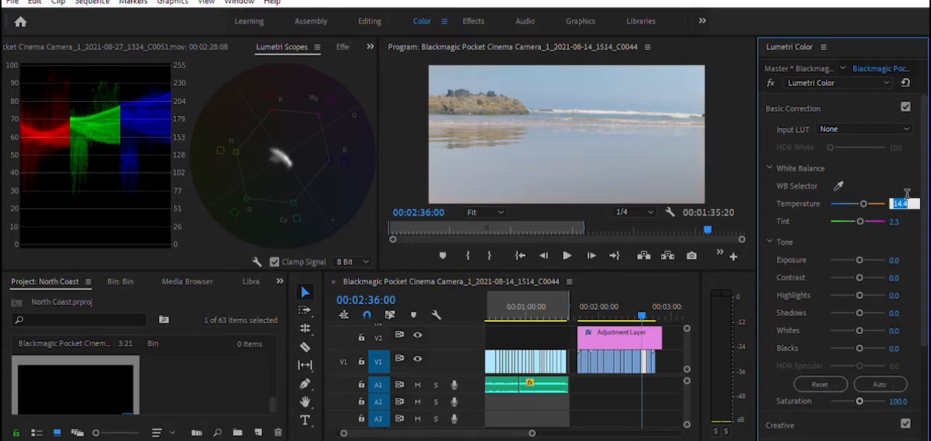
text(10)
key(Return)
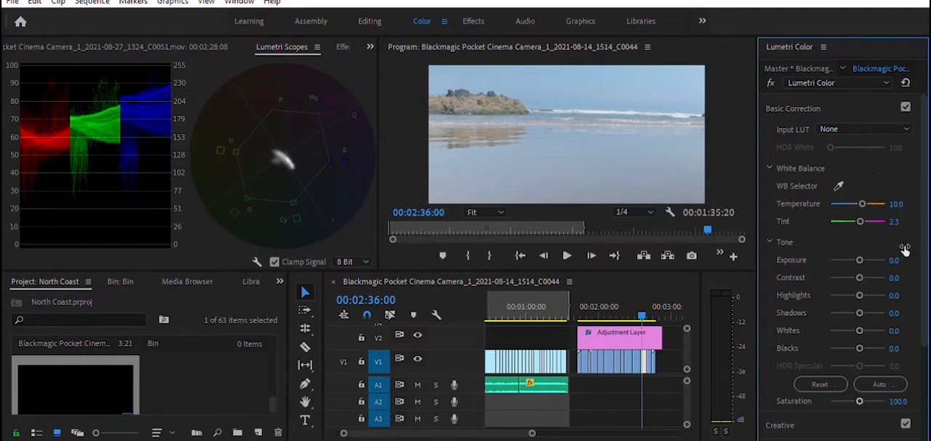
click(898, 259)
text(-)
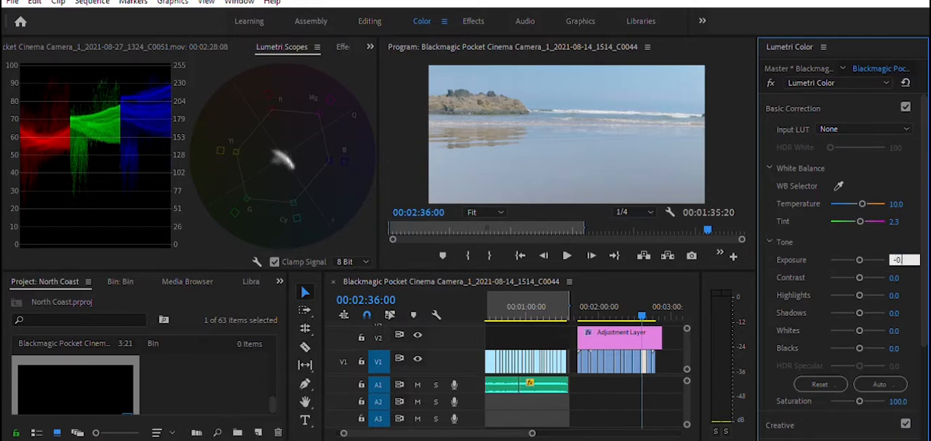
text(0.2)
key(Return)
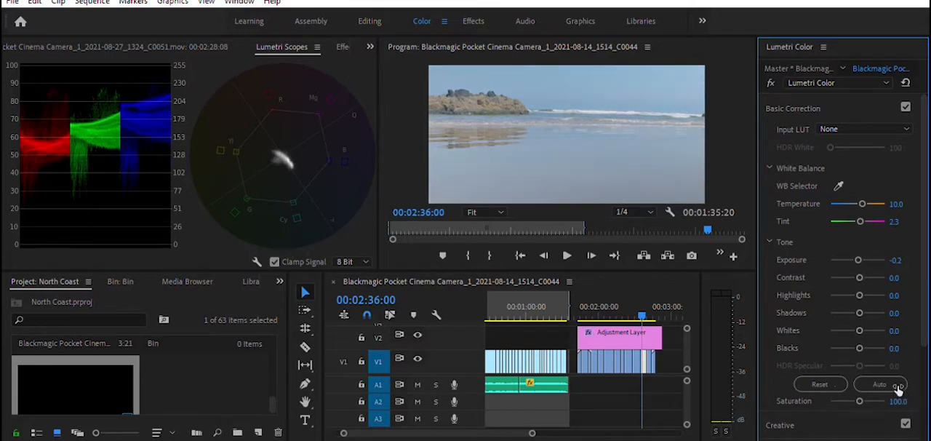
Step: Set the beach clip's tint to 1, and try a temperature of 8 before settling on 7
click(903, 216)
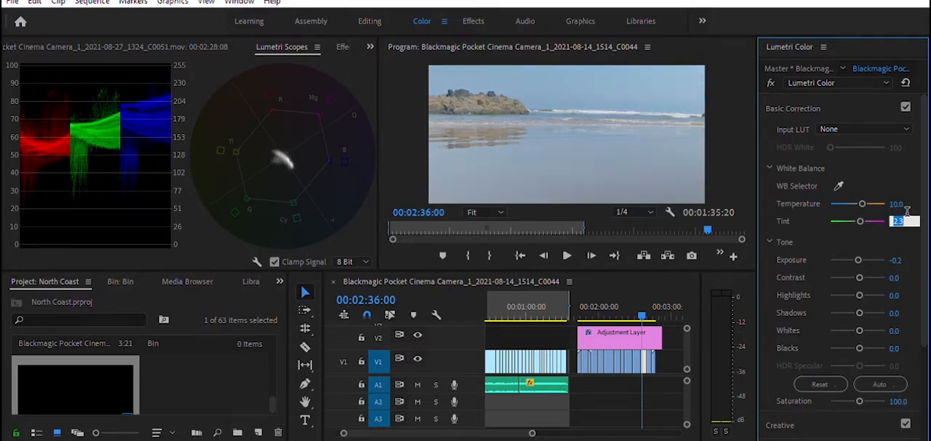
text(1)
key(Return)
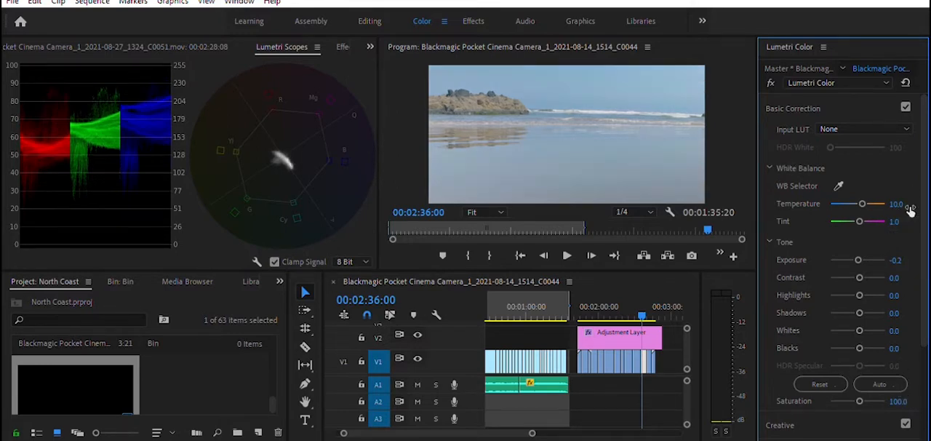
click(902, 204)
text(8)
key(Return)
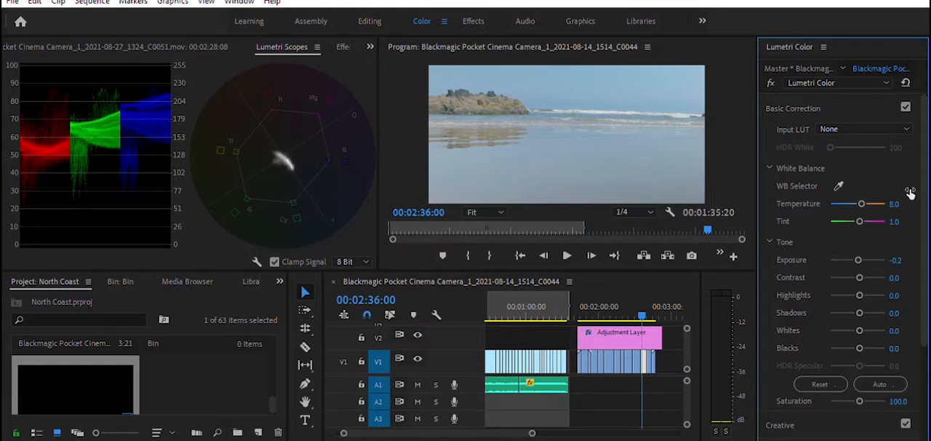
click(907, 192)
text(7)
key(Return)
Step: Play on to the sea rock clip at 00:02:41:01 and set its temperature to 2
key(space)
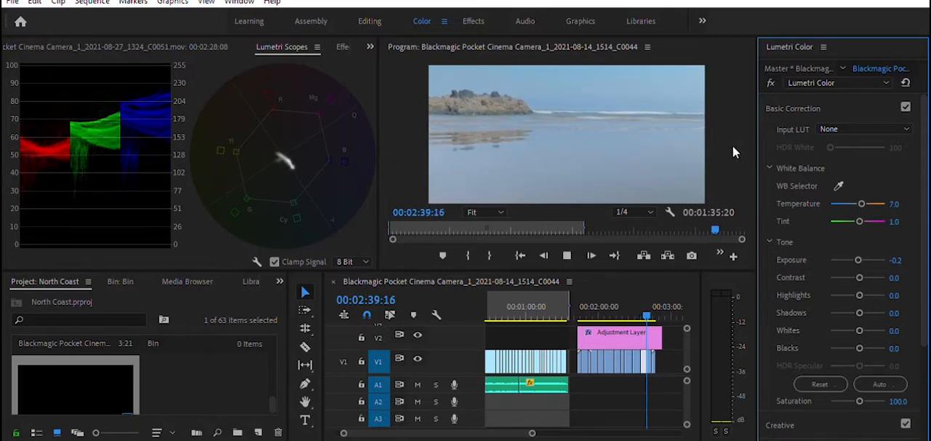
key(space)
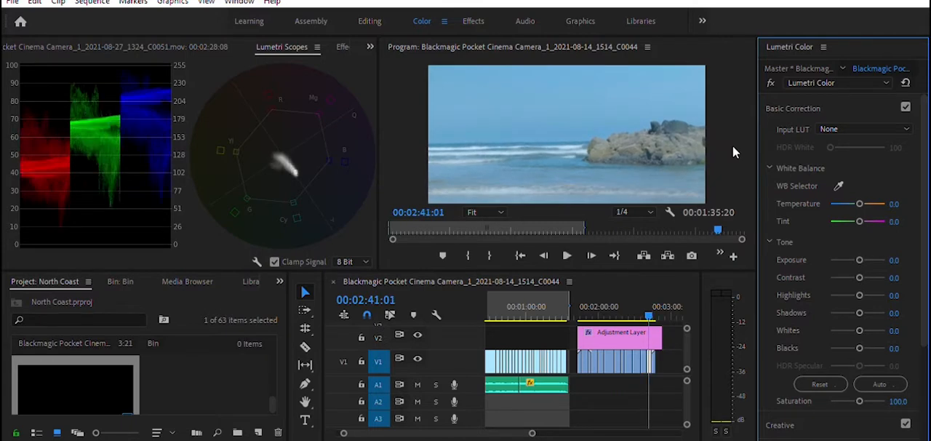
click(893, 204)
text(2)
key(Return)
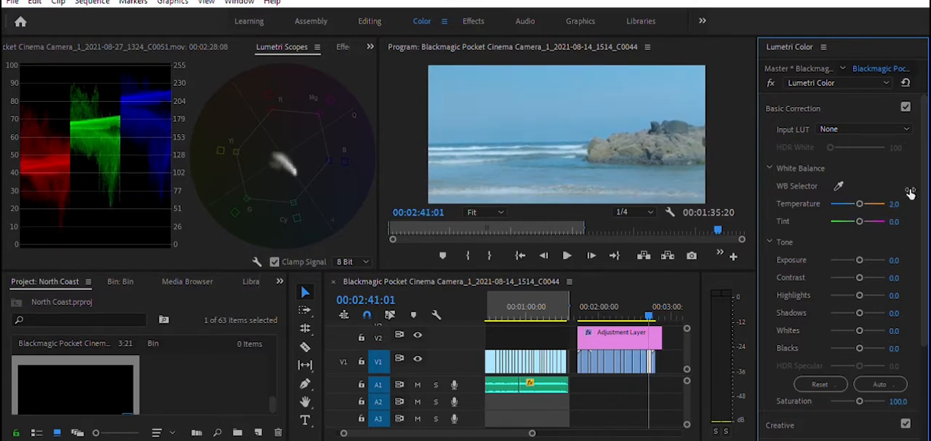
Step: Return to the beach clip at 00:02:38:06 and set its temperature to 4
click(644, 306)
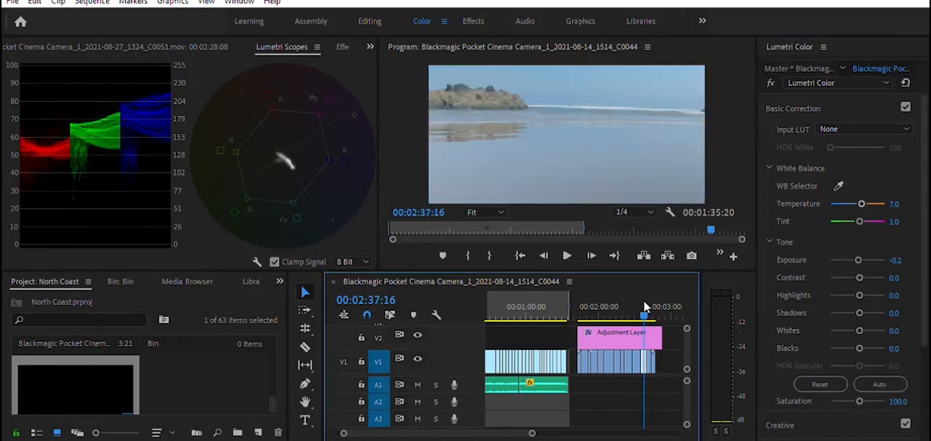
drag(644, 305, 645, 306)
click(901, 203)
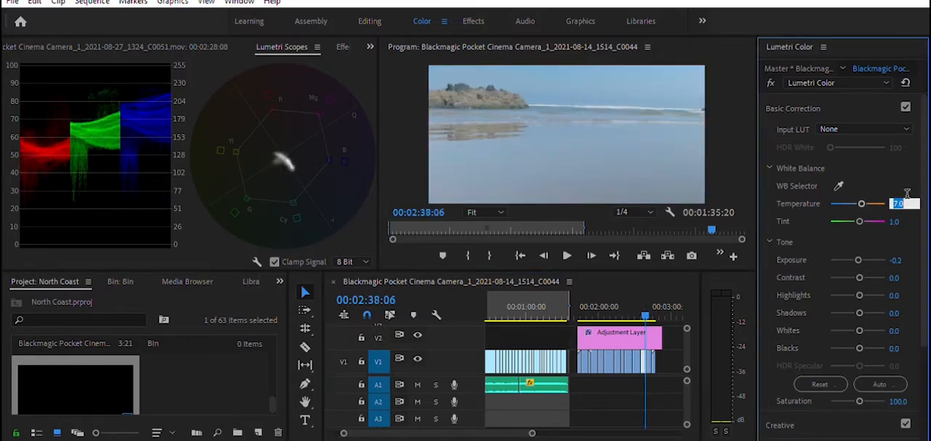
text(4)
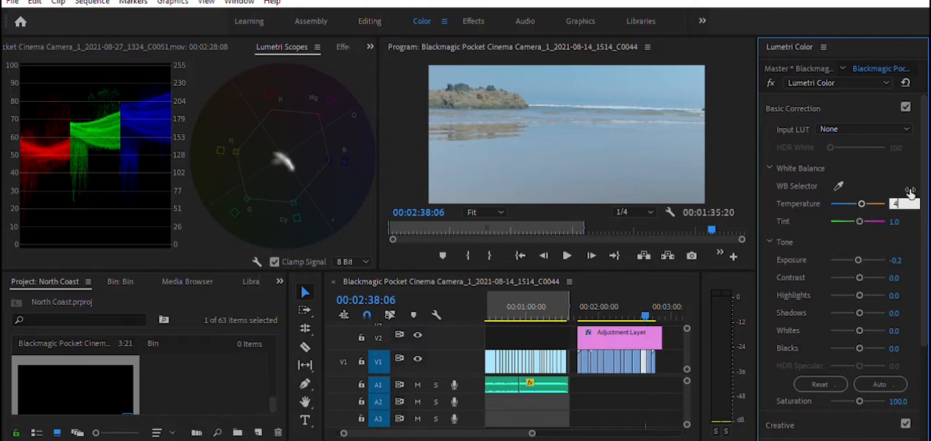
key(Return)
Step: Go to the rocky beach clip at 00:02:44:23 and sample its white balance from the surf near the horizon
click(650, 302)
drag(650, 302, 650, 303)
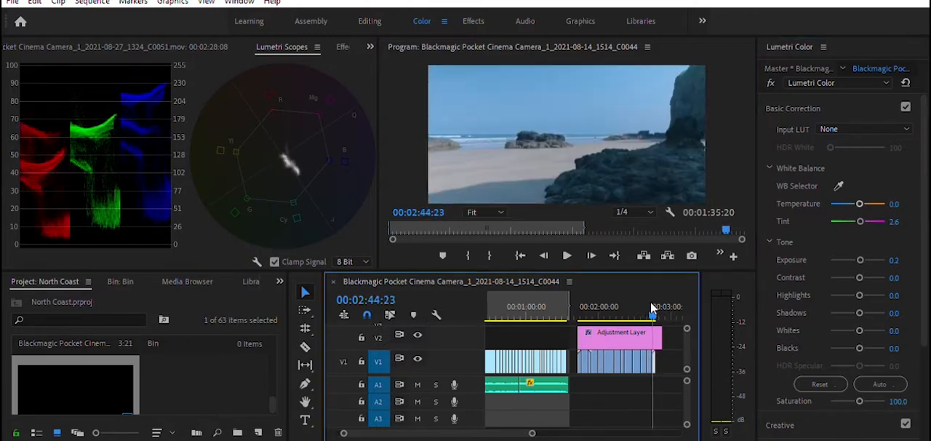
click(839, 184)
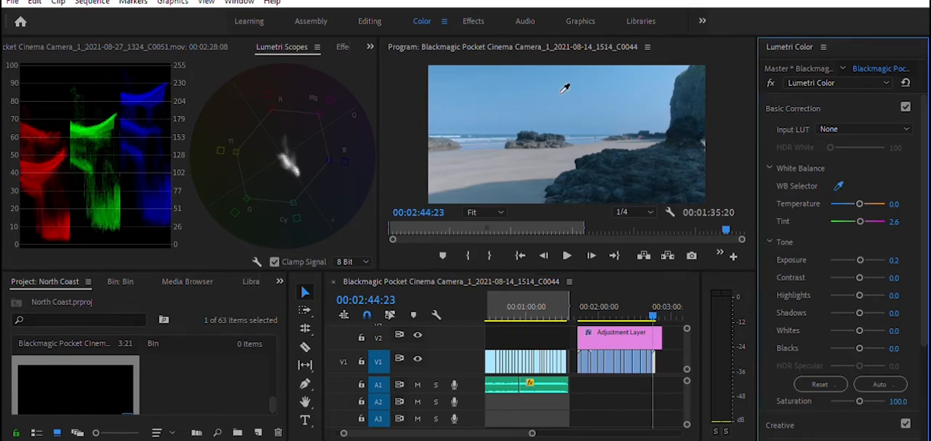
click(466, 135)
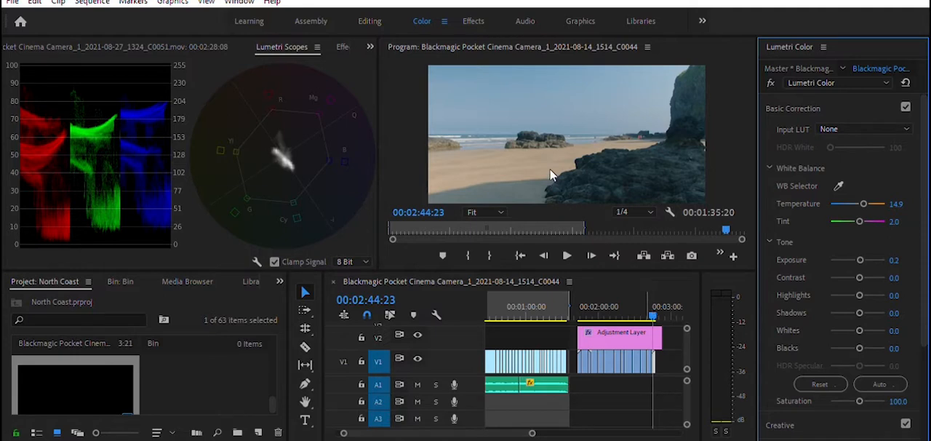
Step: Check the rocky beach clip at 00:02:47:05 and set its temperature to 12
drag(654, 309, 656, 303)
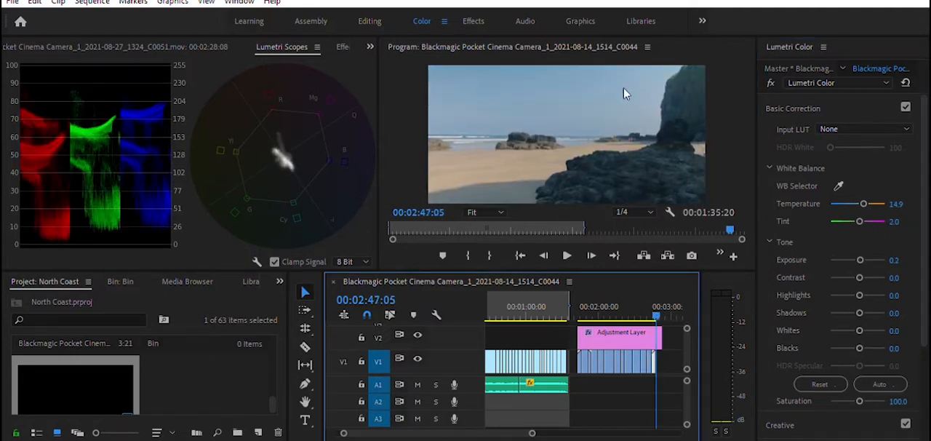
click(899, 204)
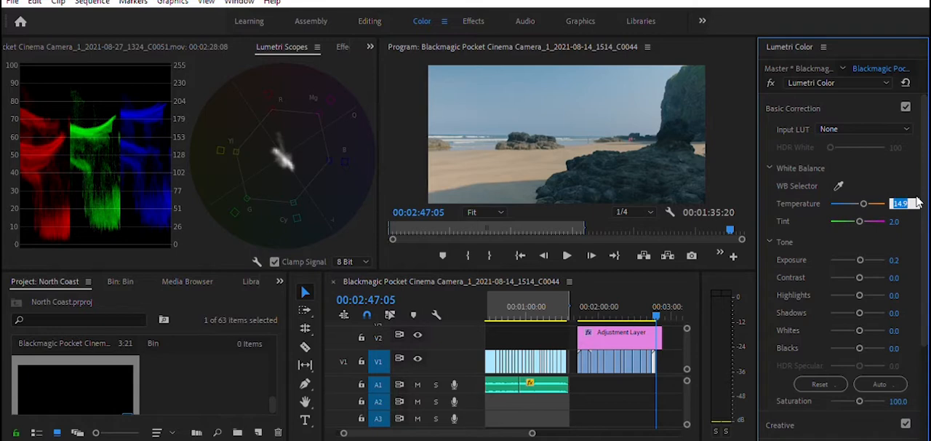
text(13)
key(Return)
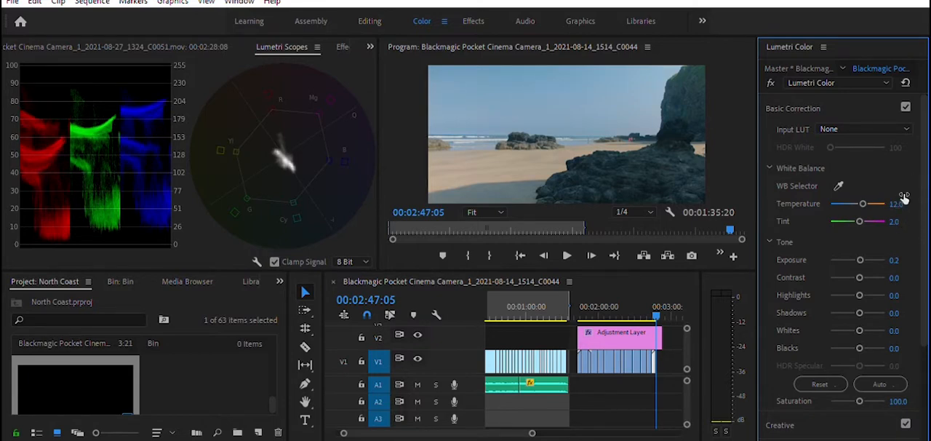
Step: Go back to the seated dog clip at 00:02:25:22 and set its exposure to -0.7
drag(662, 300, 632, 301)
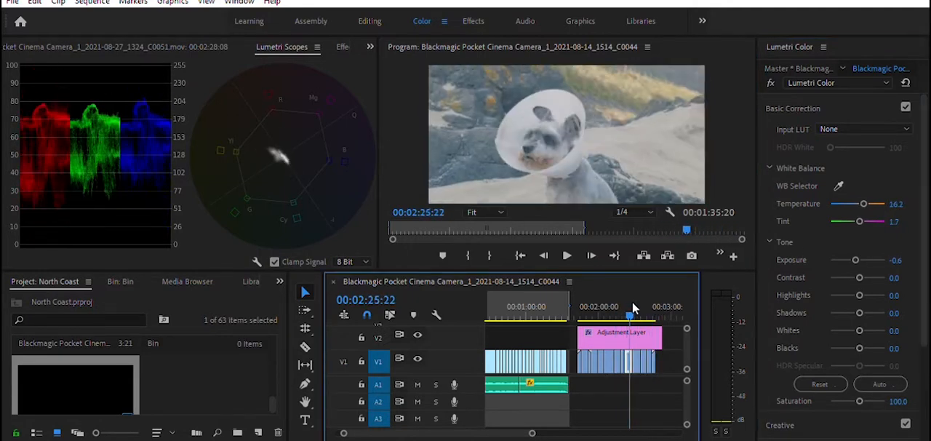
click(899, 260)
text(-)
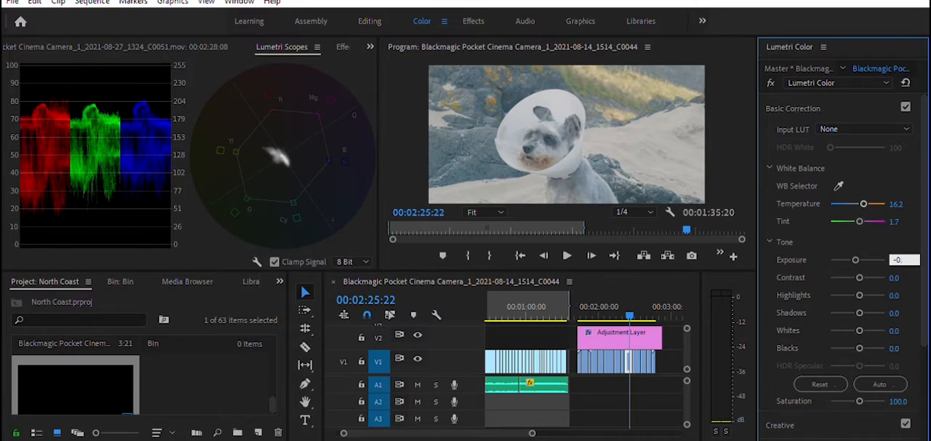
key(Return)
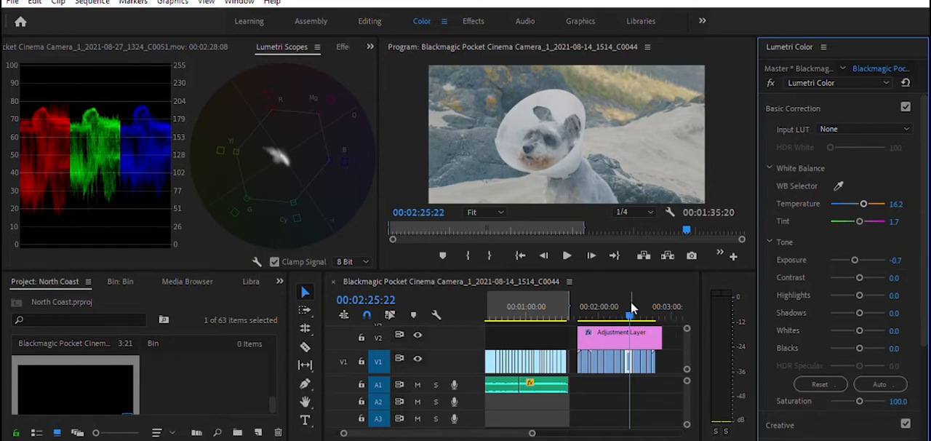
Step: Go to the yellow flower and cliff clip at 00:01:51:19, try a tint of 2, and set it to 1
drag(630, 300, 591, 312)
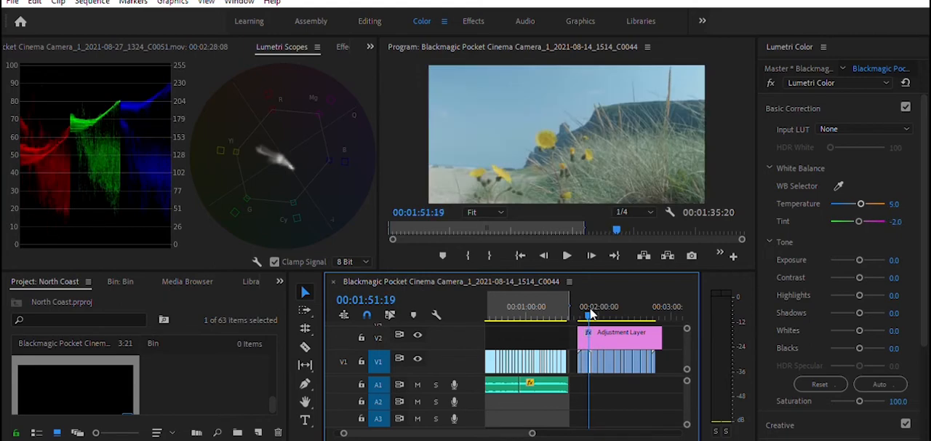
click(900, 221)
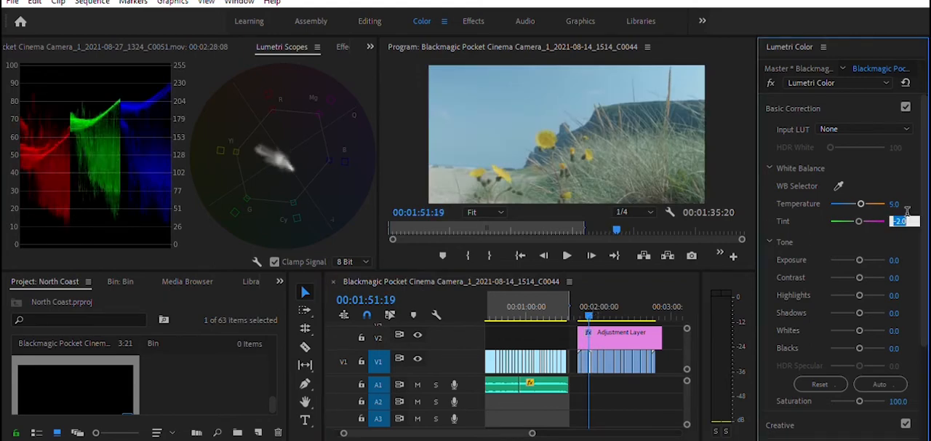
text(2)
key(Return)
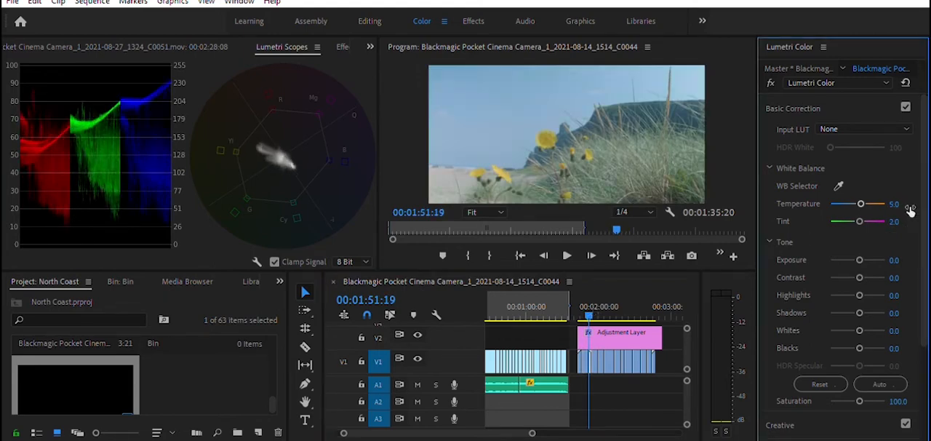
click(896, 220)
text(1)
key(Return)
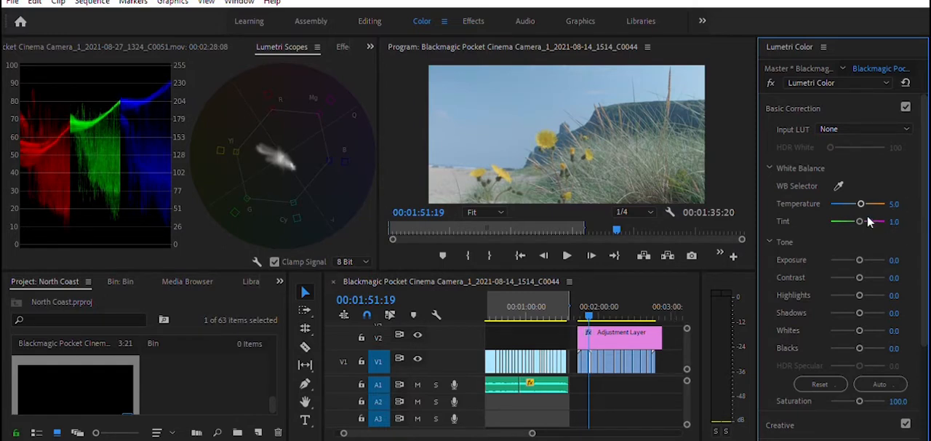
Step: Set the temperature to 8 and the exposure to -0.2 on the yellow flower and cliff clip
click(893, 204)
text(8)
key(Return)
click(906, 256)
text(0)
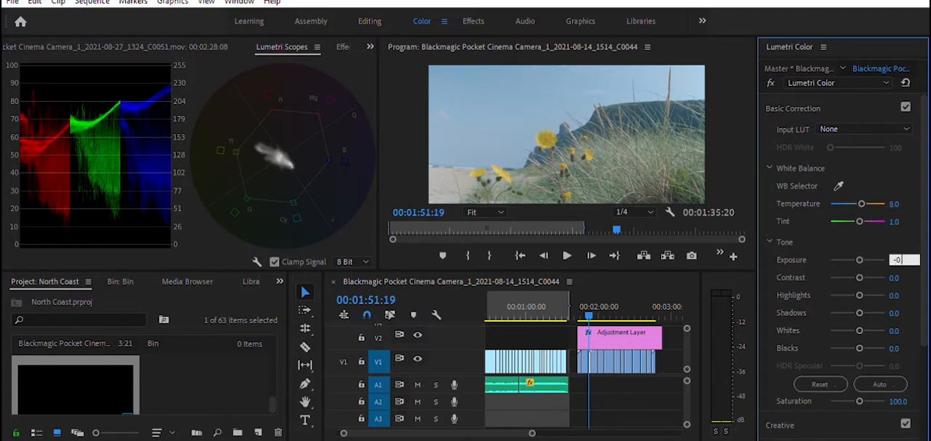
text(.2)
key(Return)
Step: Try tints of 2 and 4 with a temperature of 7 on the yellow flower and cliff clip
click(894, 221)
text(2)
key(Return)
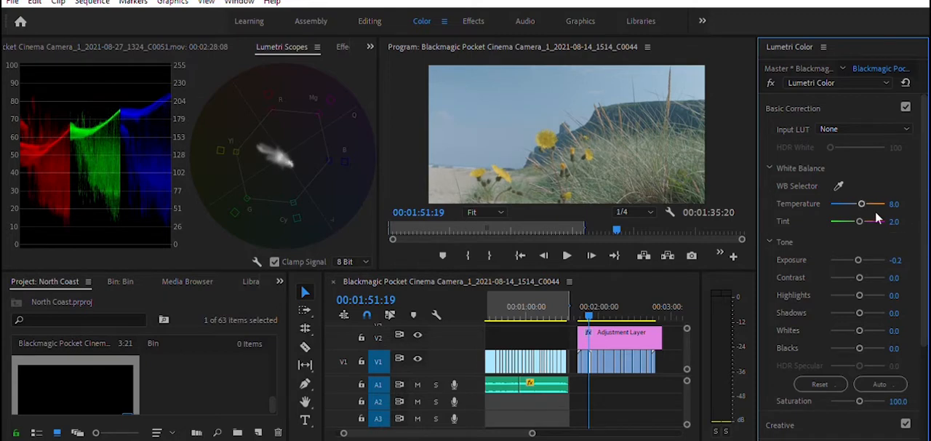
click(893, 203)
text(7)
key(Return)
click(893, 221)
text(4)
key(Return)
drag(857, 258, 856, 258)
drag(860, 221, 861, 220)
Step: Try a tint of 2 again on the yellow flower and cliff clip, and set it to 3
click(897, 221)
text(2)
key(Return)
click(896, 221)
text(3)
key(Return)
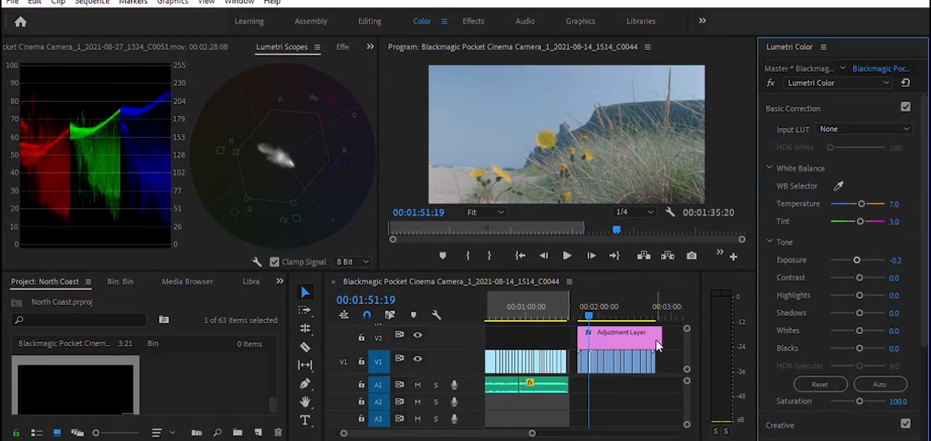
Step: Set the temperature to 10 and the exposure to -0.4 on the yellow flower and cliff clip
click(897, 203)
text(10)
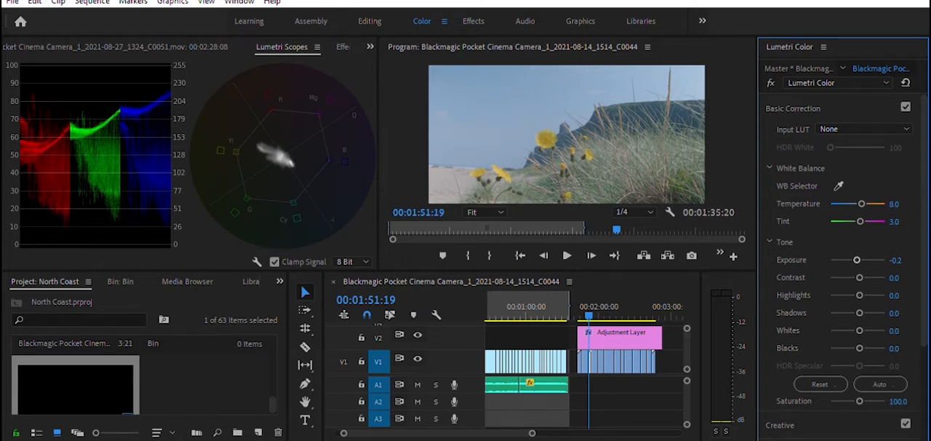
key(Return)
click(896, 259)
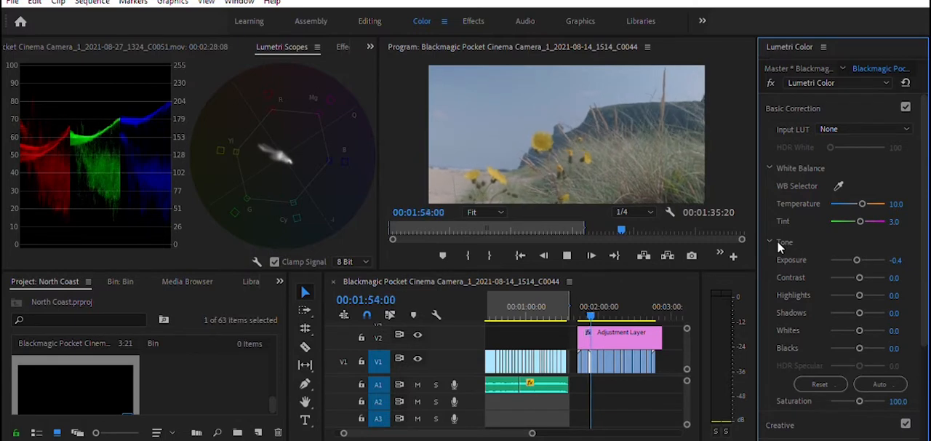
Step: Set exposure 0.2, temperature 10 and tint 2 on the flower close-up clip at 00:01:54:17
click(896, 259)
text(0.2)
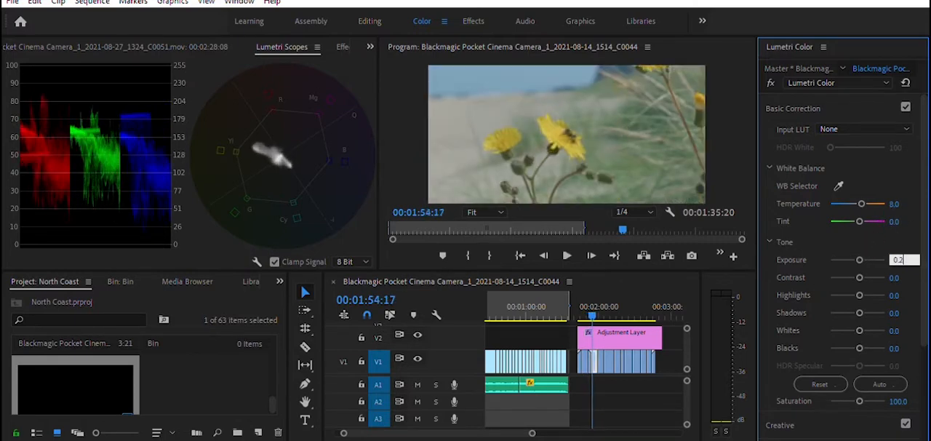
key(Return)
click(896, 221)
text(2)
key(Return)
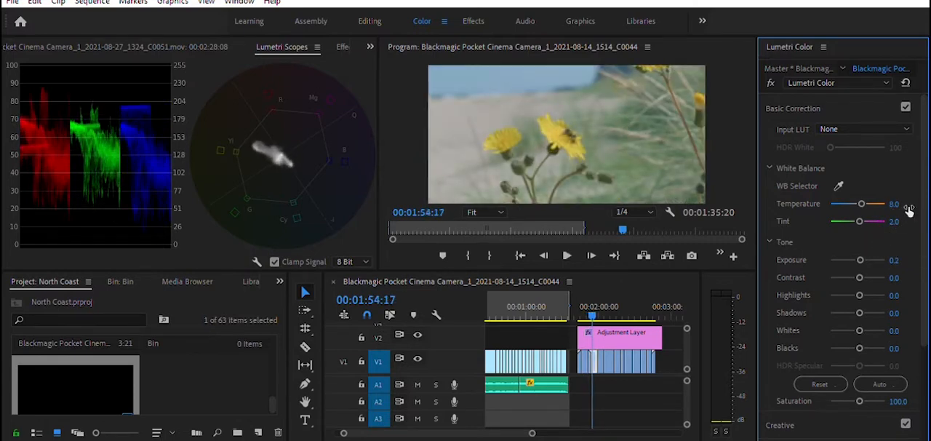
Step: Go to the running dog clip around 00:01:50, try an exposure of 0.3, and set it to 0.4
click(611, 306)
drag(611, 306, 586, 306)
click(895, 260)
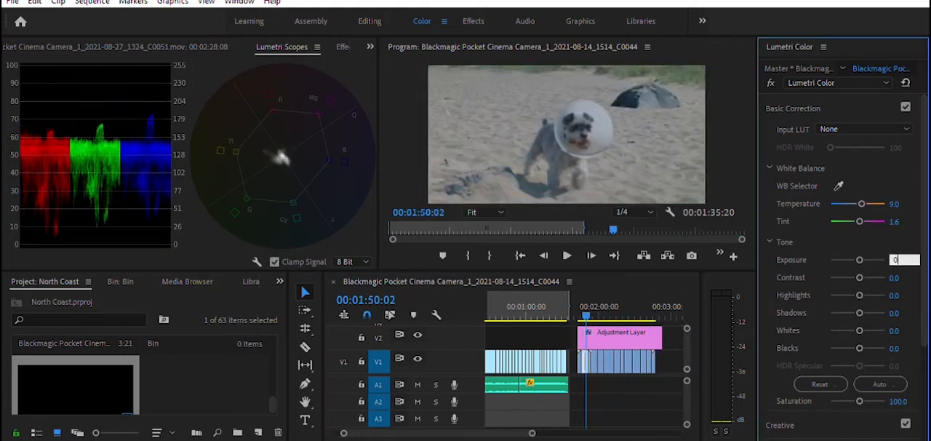
key(Return)
mouse_move(586, 306)
mouse_down()
mouse_move(594, 307)
mouse_move(586, 307)
mouse_up()
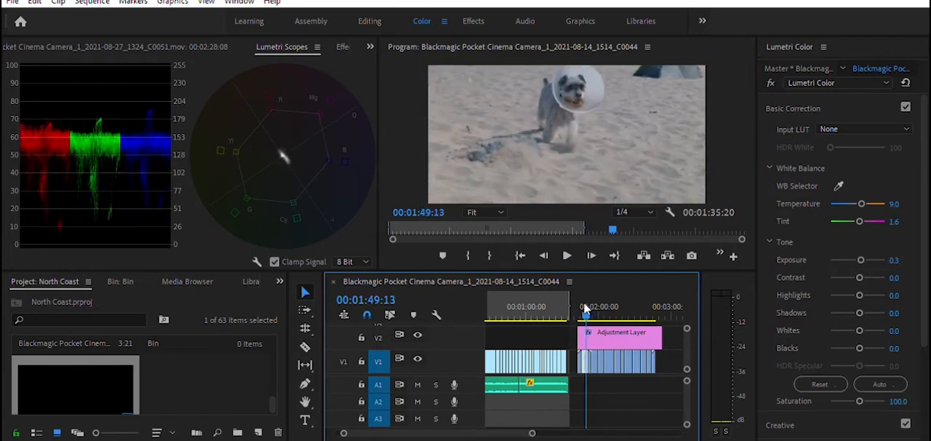
click(897, 258)
text(0.4)
key(Return)
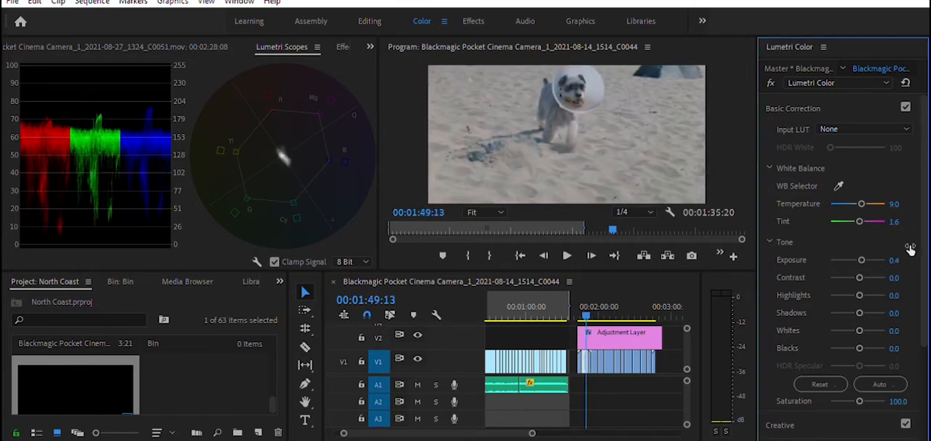
Step: Return to the seated dog clip at 00:02:27:01 and lower its exposure to -0.8
drag(591, 313, 631, 303)
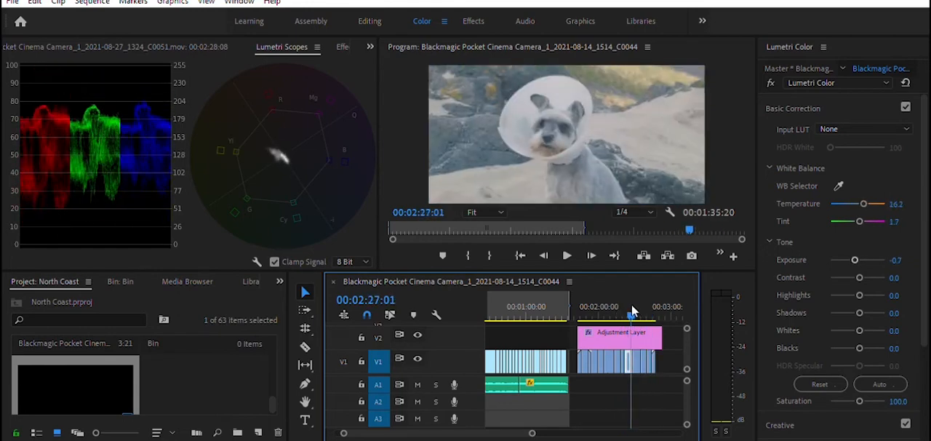
click(896, 259)
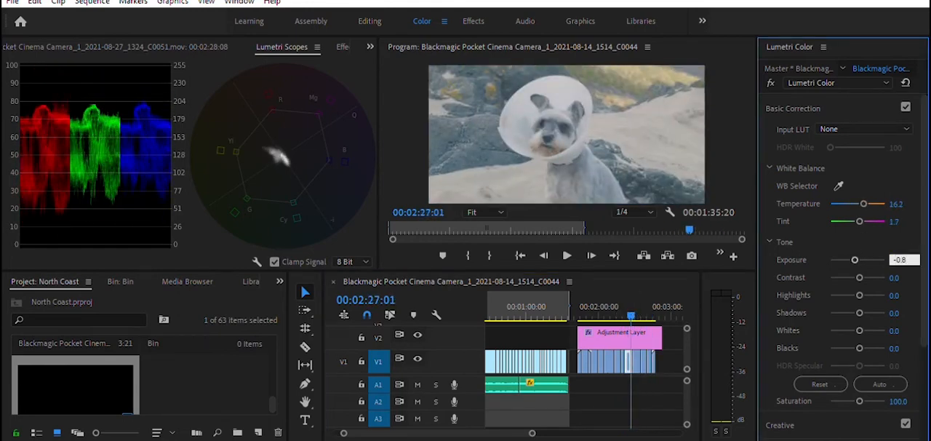
text(-0.8)
key(Return)
Step: Return to the yellow flower and cliff clip at 00:01:53:11 and set its exposure to -0.2
drag(632, 302, 591, 309)
click(905, 257)
text(-0.2)
key(Return)
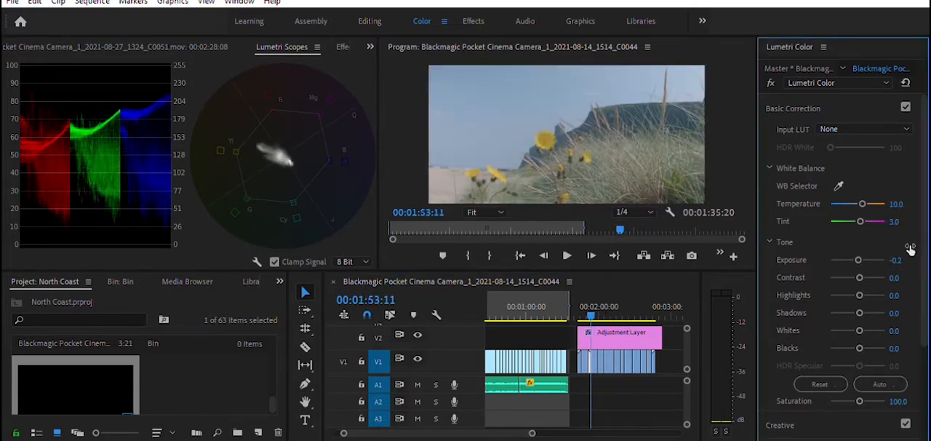
Step: Shape a gentle contrast curve on the adjustment layer's RGB curve by anchoring the highlights and pulling the shadows down
scroll(788, 325, down, 2)
click(602, 306)
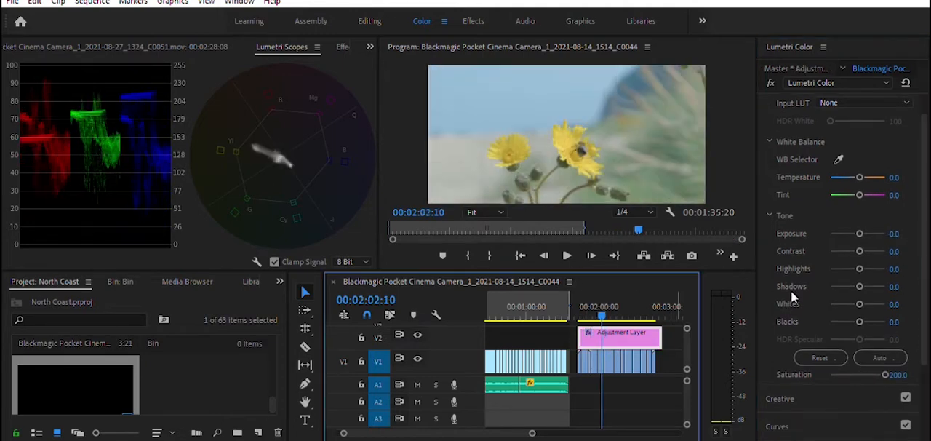
scroll(802, 340, down, 5)
click(803, 340)
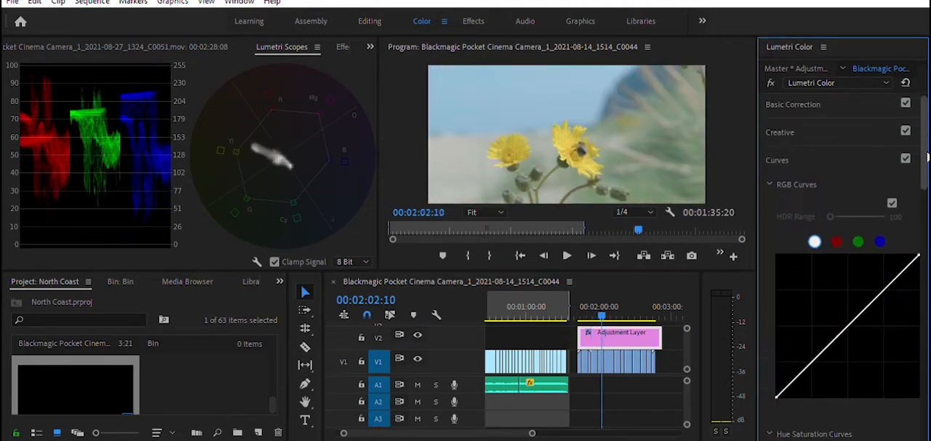
scroll(928, 157, down, 1)
click(871, 274)
drag(814, 329, 823, 326)
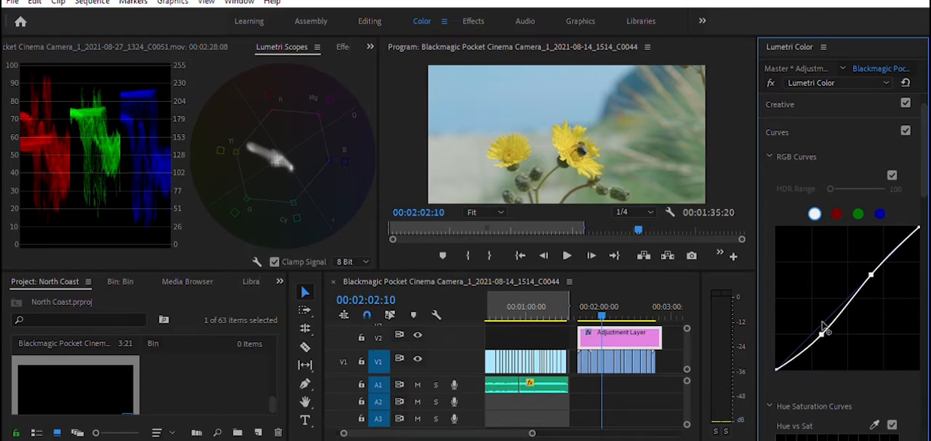
drag(823, 325, 825, 328)
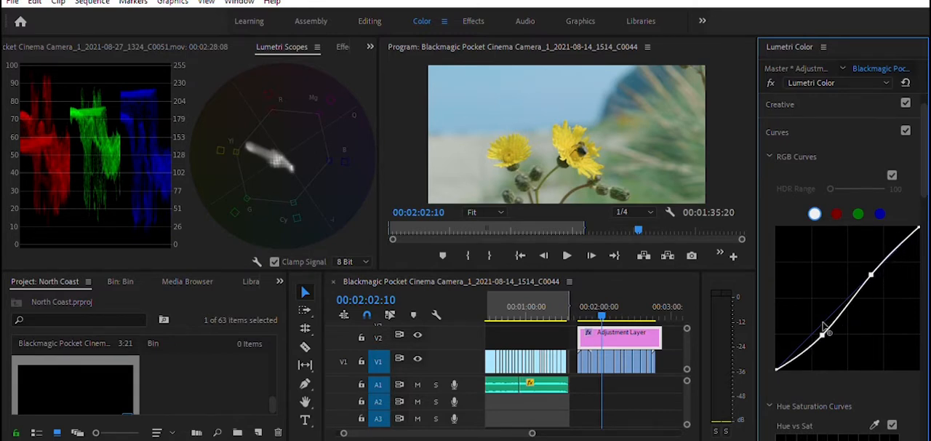
Step: Go to the clifftop temple clip at 00:01:46:04 and set its temperature to 12
click(600, 308)
drag(600, 307, 591, 307)
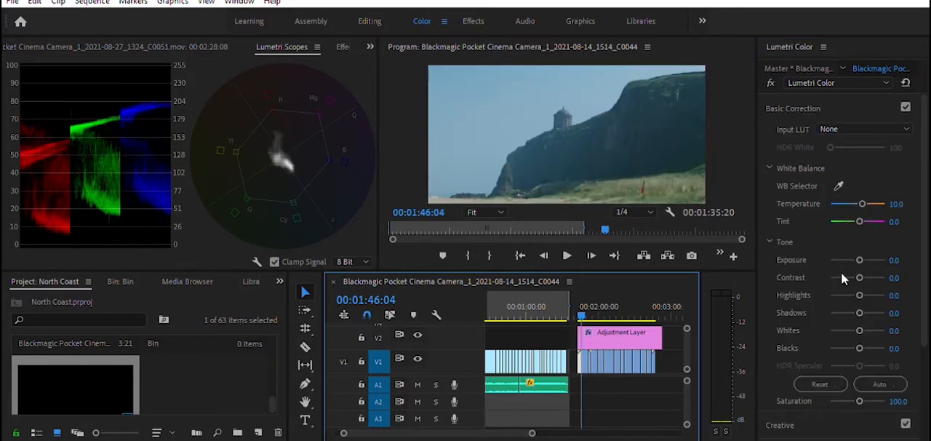
click(895, 221)
click(909, 197)
text(12)
key(Return)
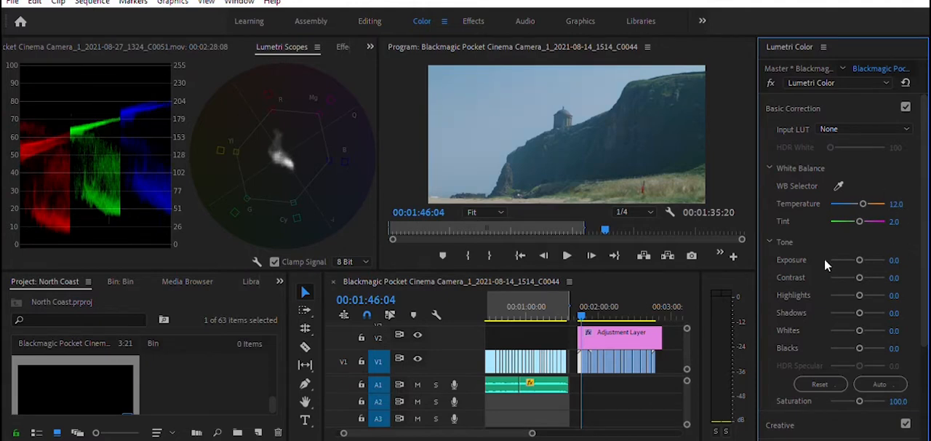
scroll(865, 328, down, 2)
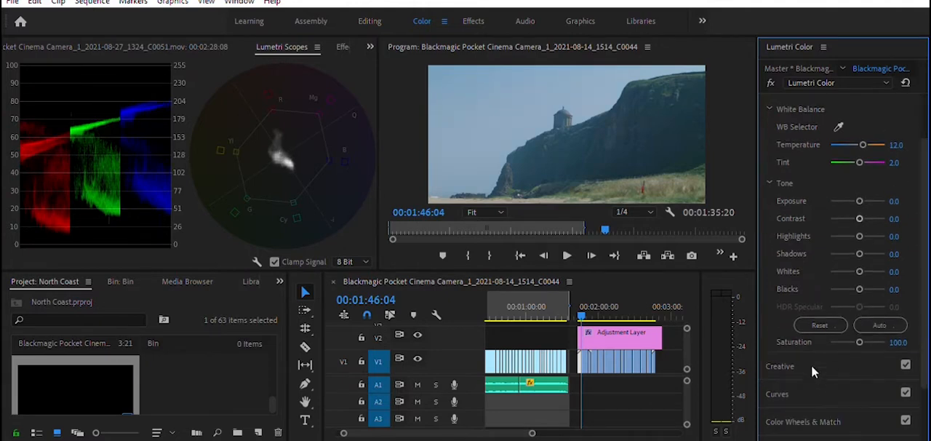
Step: Add a gentle contrast curve to the clifftop temple clip by anchoring the highlights and pulling the shadows down
click(878, 391)
click(870, 248)
drag(812, 305, 811, 311)
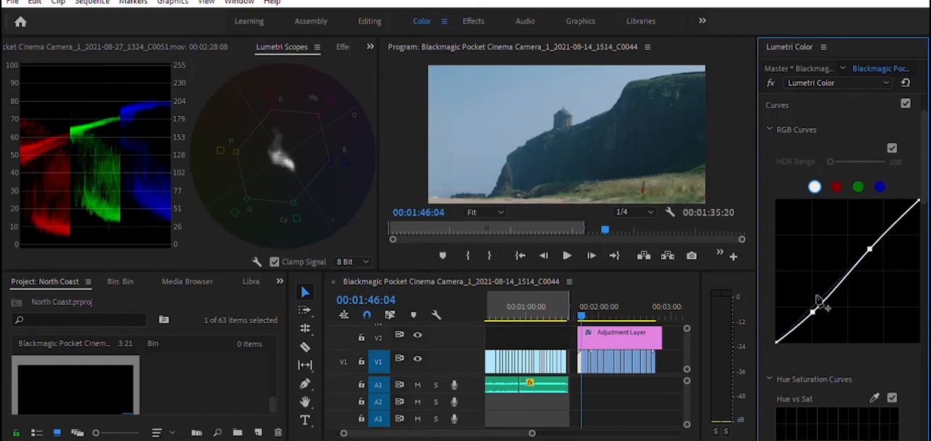
drag(816, 304, 817, 306)
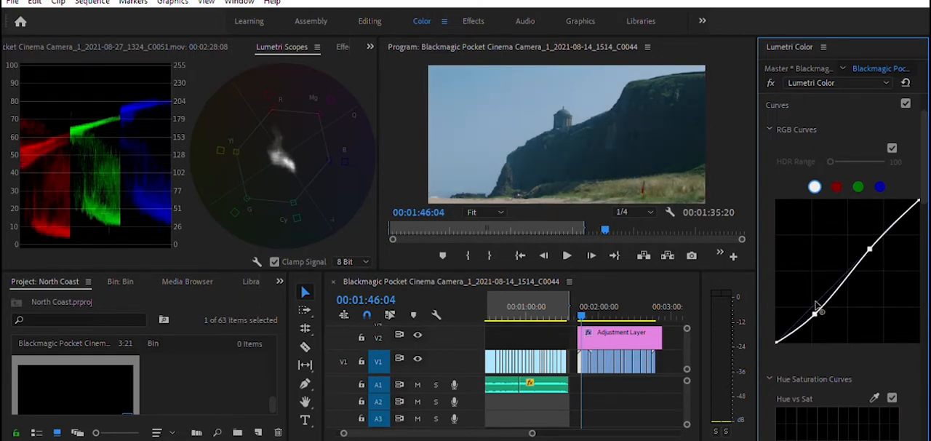
Step: Move on to the running dog clip at 00:01:47:10 and set its tint to 1
key(space)
key(space)
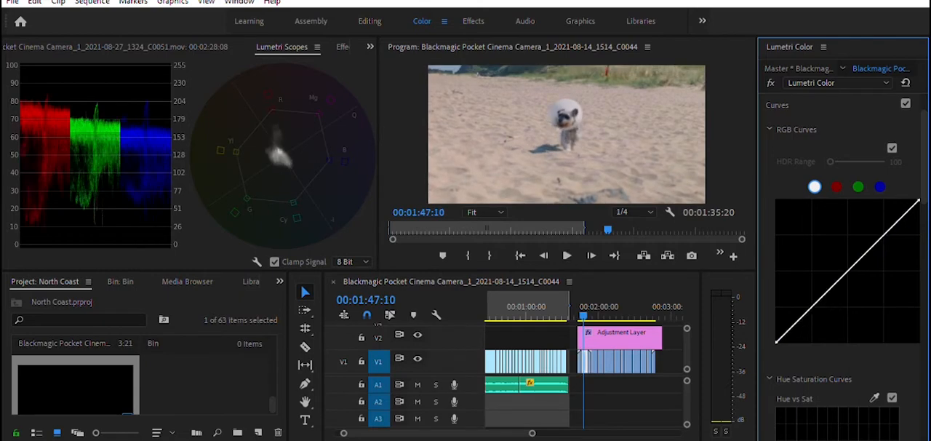
scroll(920, 85, up, 2)
click(805, 107)
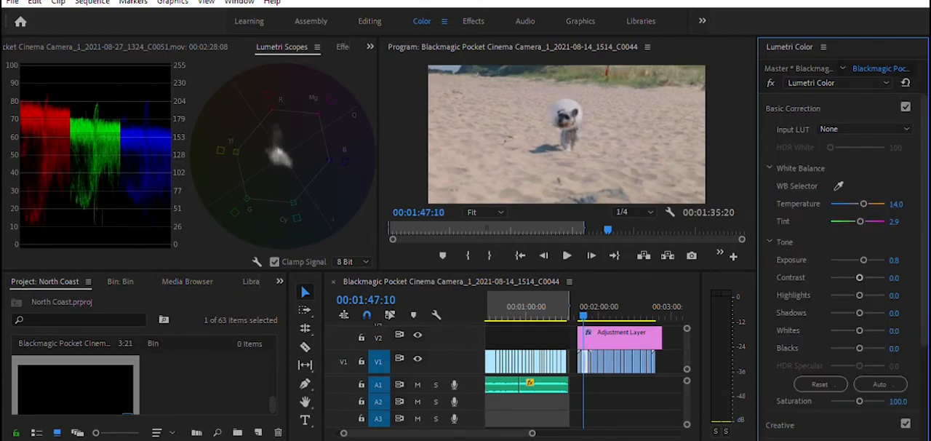
click(895, 220)
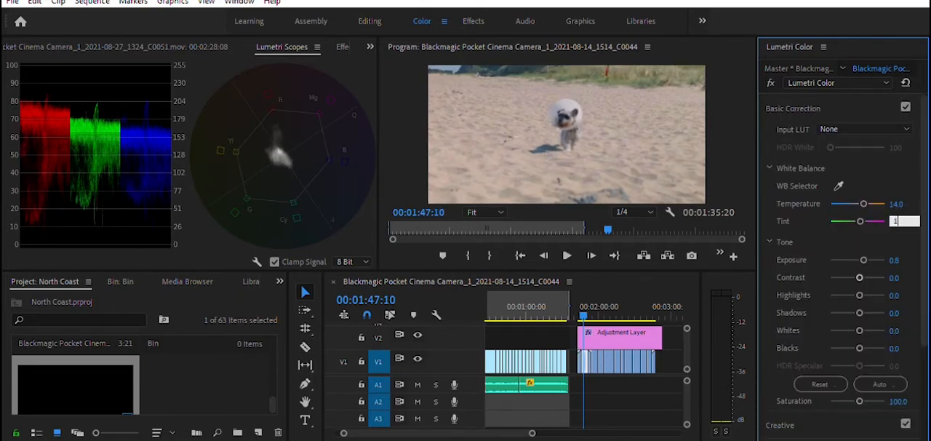
key(Return)
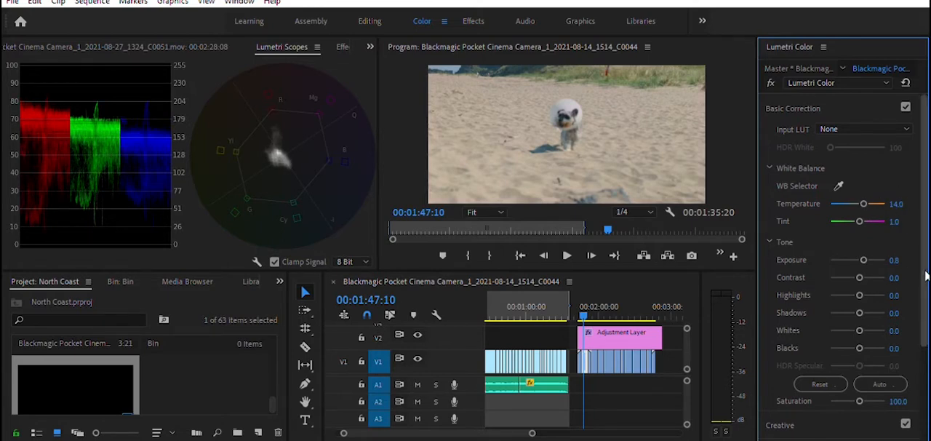
Step: Shape a contrast curve on the running dog clip's RGB curve with an upper anchor point and slightly lowered shadows
scroll(923, 301, down, 2)
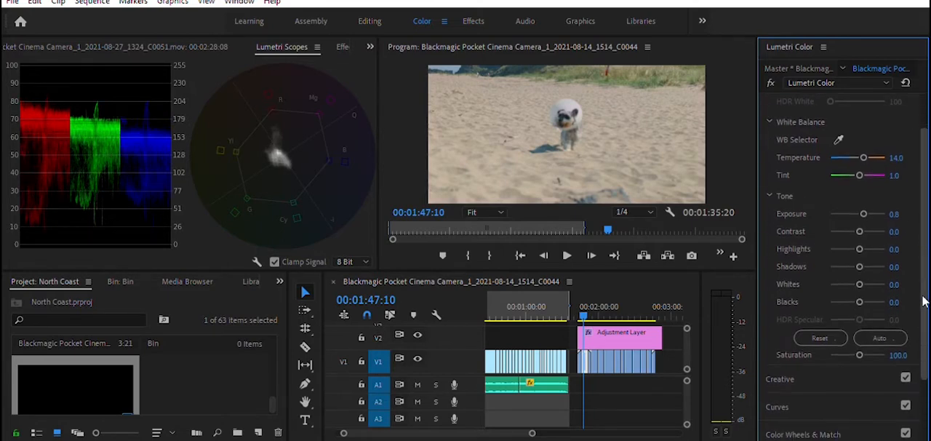
click(785, 405)
drag(808, 317, 812, 317)
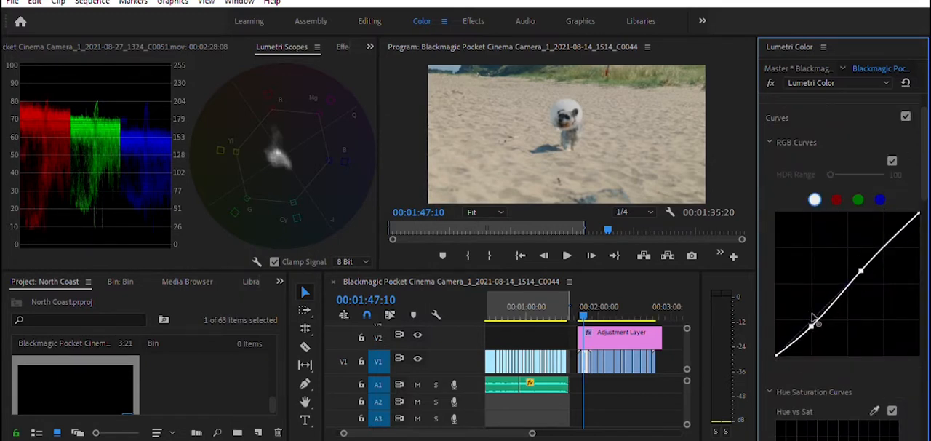
Step: Go to the yellow flower and cliff clip at 00:01:52:16 and set its temperature to 14 and tint to 1
key(space)
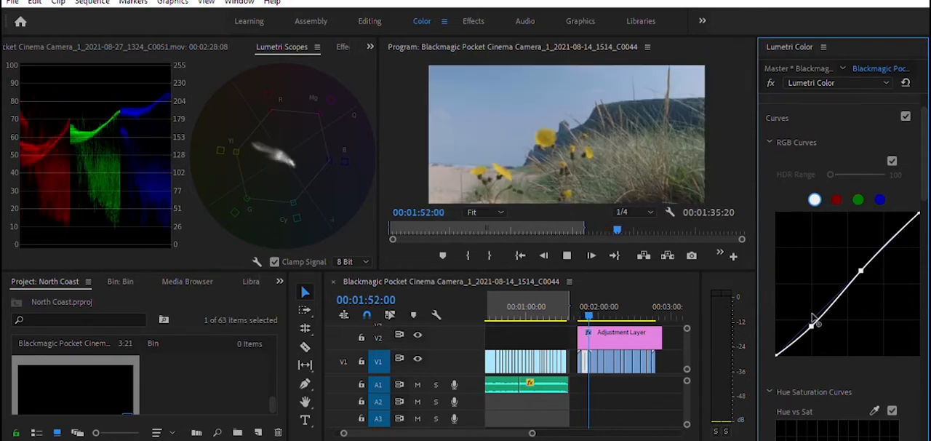
key(space)
double_click(813, 320)
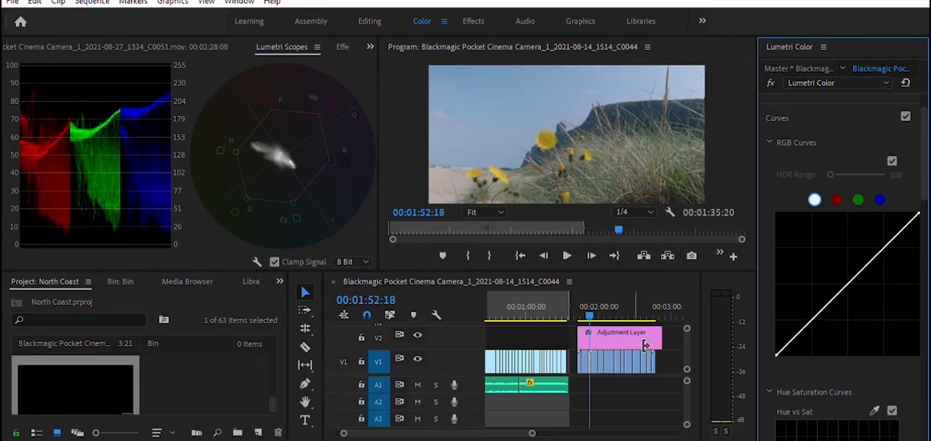
drag(533, 432, 479, 416)
drag(585, 299, 546, 304)
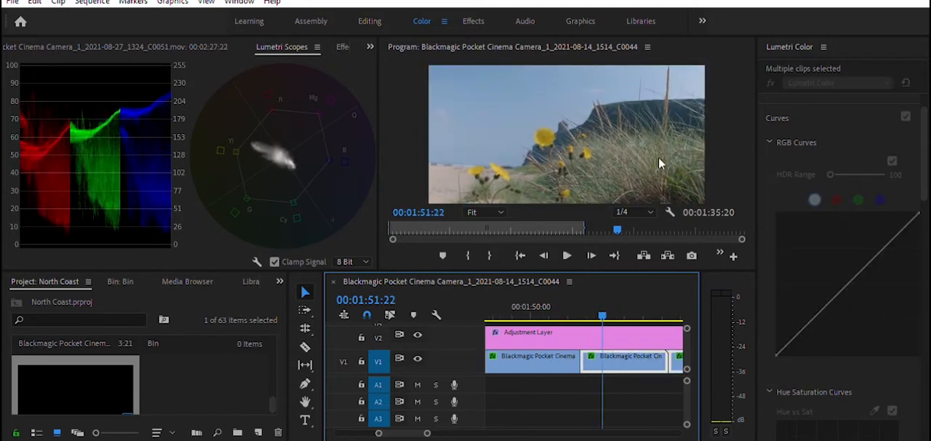
scroll(855, 136, up, 5)
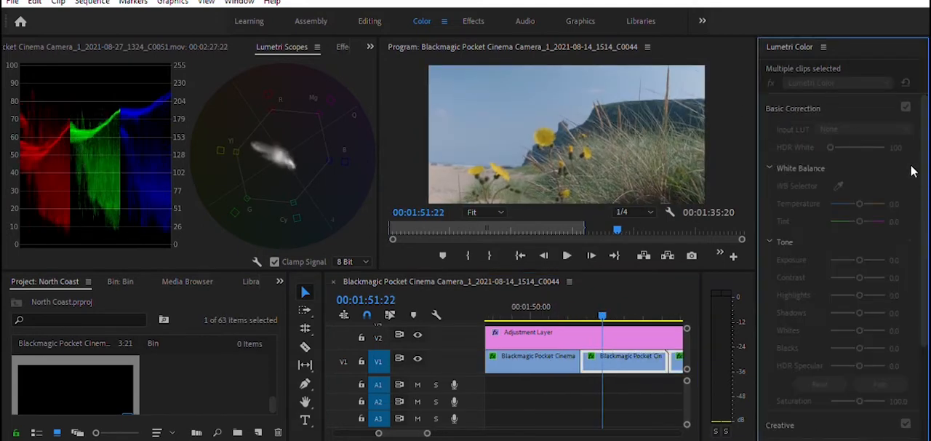
click(630, 354)
click(896, 204)
text(12)
key(Return)
click(901, 203)
text(13)
key(Return)
click(899, 205)
text(14)
key(Tab)
text(1)
key(Return)
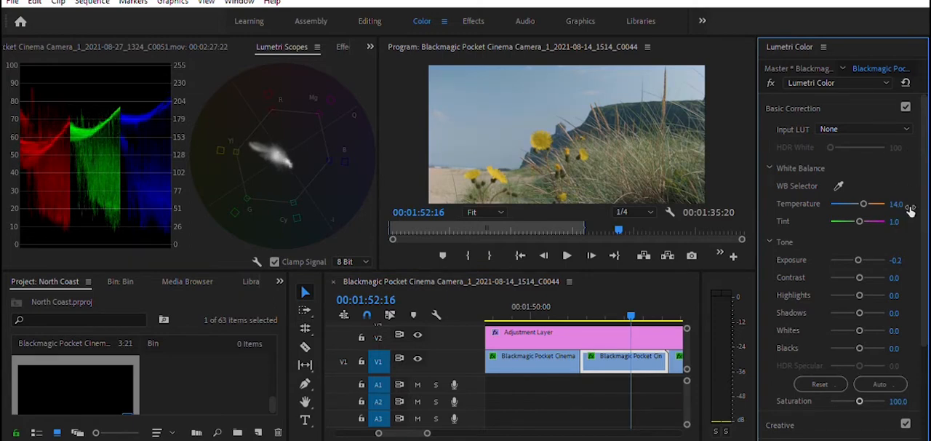
Step: Give the yellow flower and cliff clip a subtle RGB contrast curve with one highlight point and one lowered shadow point
scroll(873, 283, down, 5)
click(880, 253)
click(817, 318)
drag(819, 313, 821, 316)
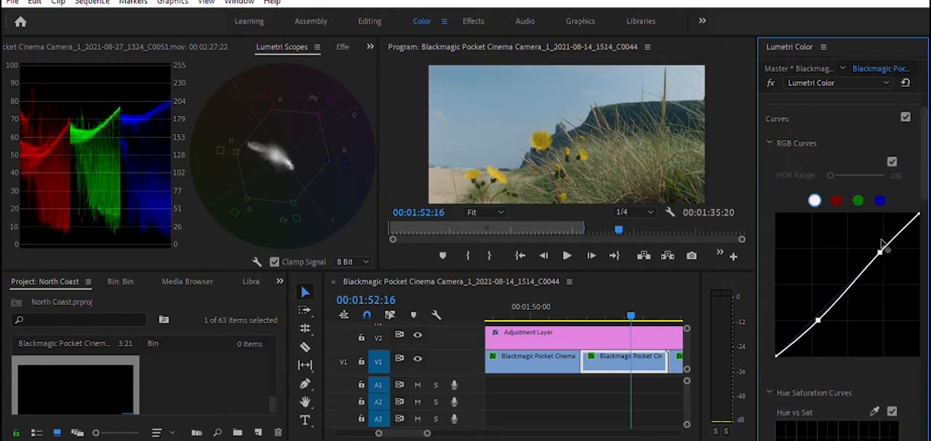
drag(882, 247, 884, 244)
drag(819, 312, 817, 313)
Step: Move on to the flower close-up at 00:01:53:19 and lower the shadows on its RGB curve below an anchored highlight point
key(space)
key(space)
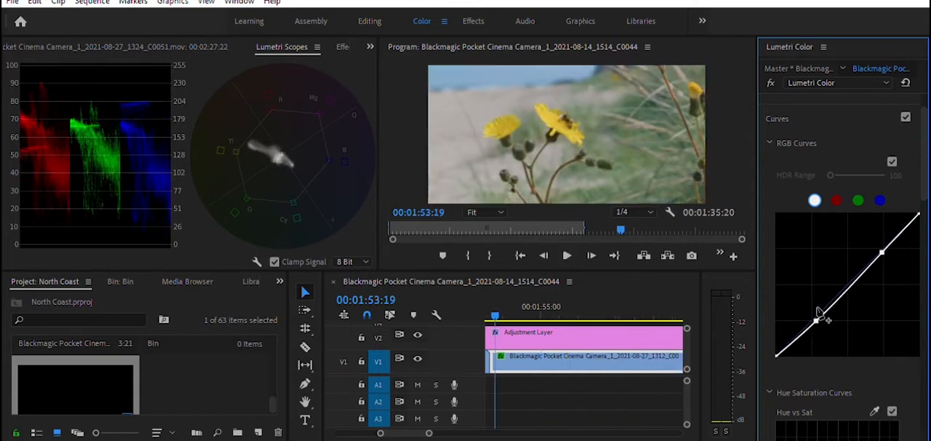
drag(872, 253, 870, 257)
drag(817, 312, 814, 316)
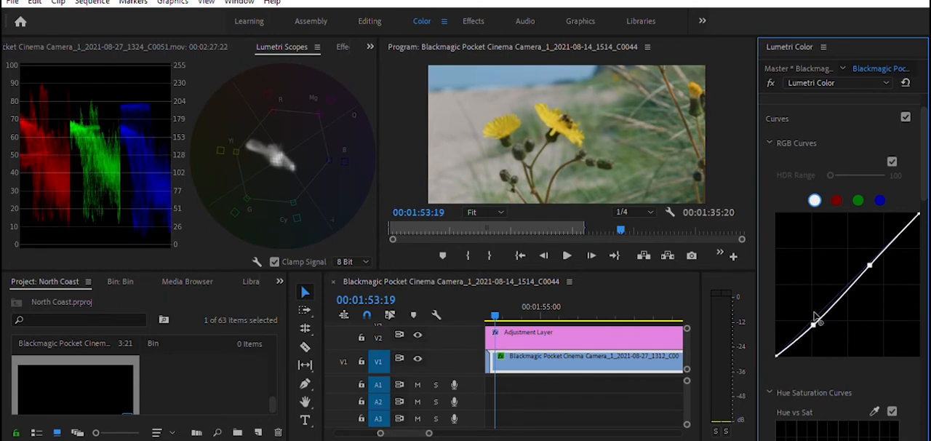
Step: Move on to the bee-on-flower clip at 00:02:00:05 and shape a contrast curve with anchored highlights and lowered shadows
key(space)
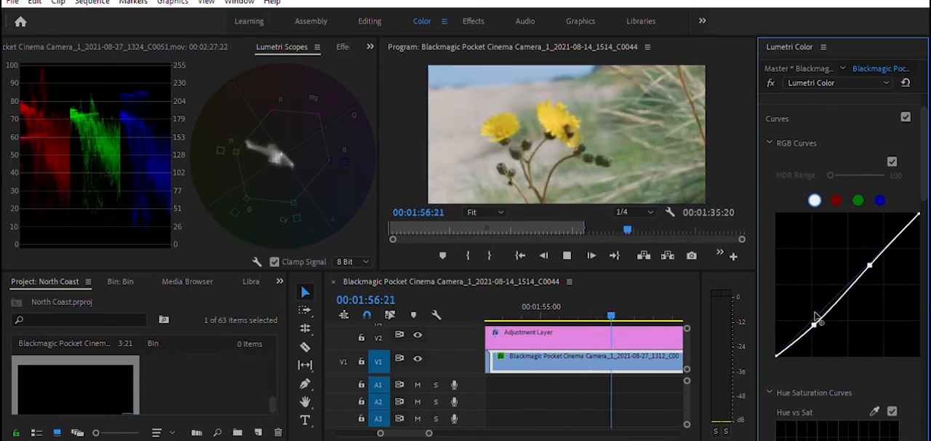
key(space)
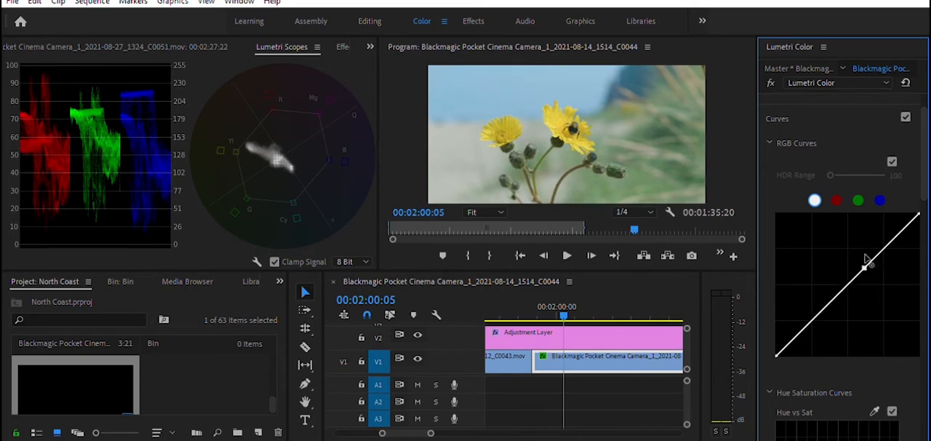
mouse_move(824, 308)
mouse_down()
mouse_move(821, 317)
mouse_move(823, 306)
mouse_up()
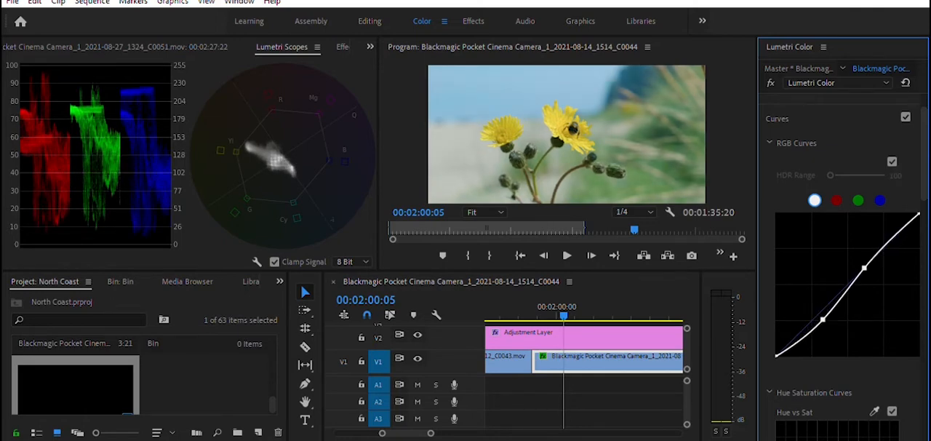
Step: Set the tint of the bee-on-flower clip at 00:02:00:05 to 2
scroll(872, 219, up, 3)
click(854, 106)
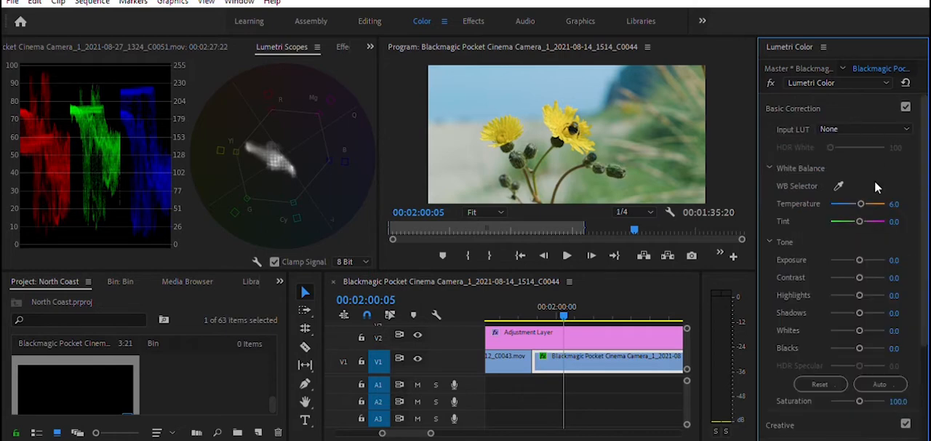
click(900, 220)
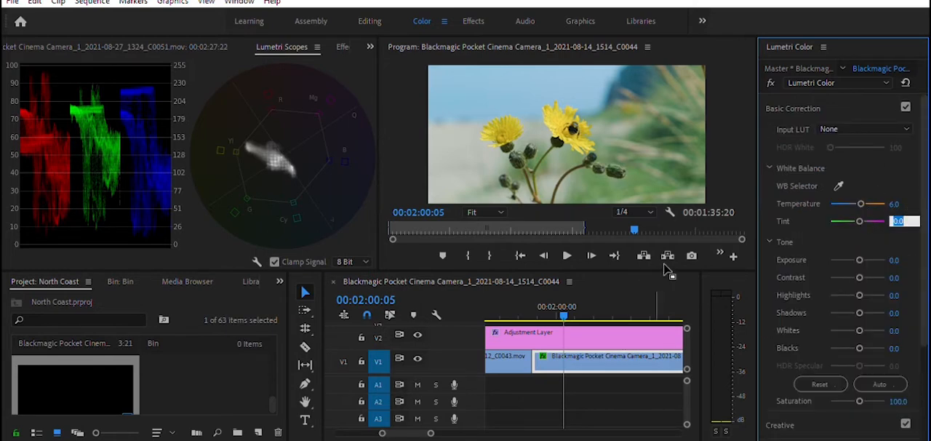
text(1)
key(Return)
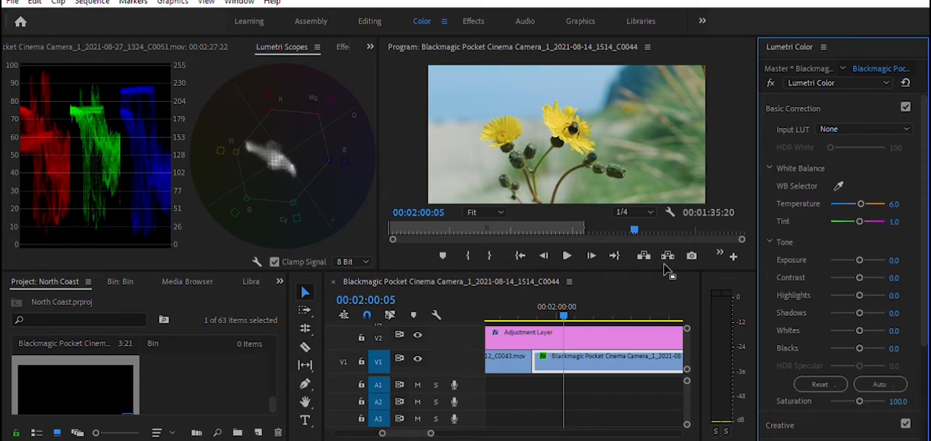
click(899, 220)
text(2)
key(Return)
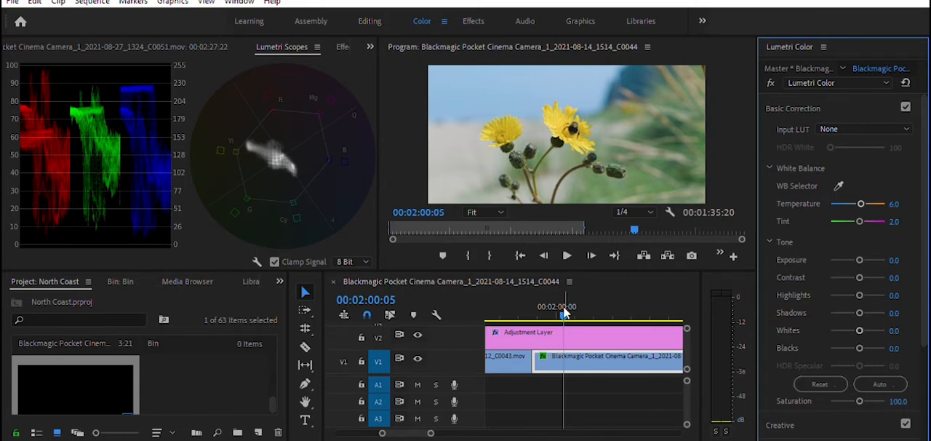
Step: Set the creative vibrance of the bee-on-flower clip to 30, comparing the picture without and with the adjustment
mouse_move(562, 308)
mouse_down()
mouse_move(517, 309)
mouse_move(564, 310)
mouse_up()
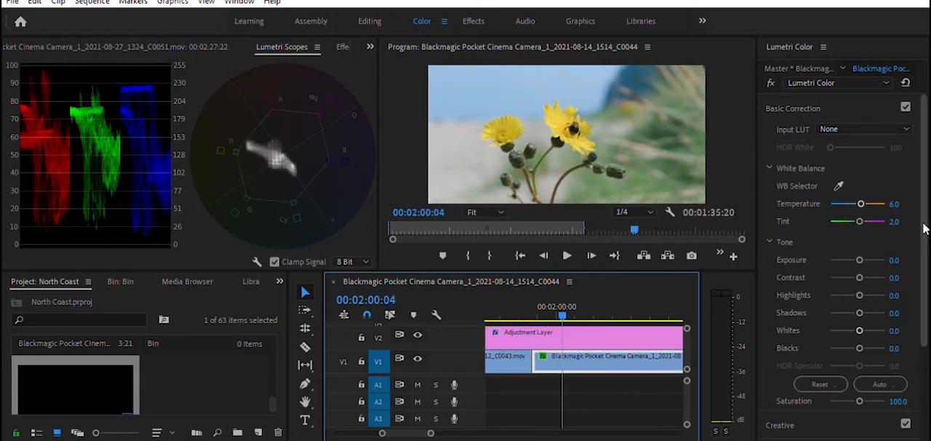
drag(923, 227, 923, 263)
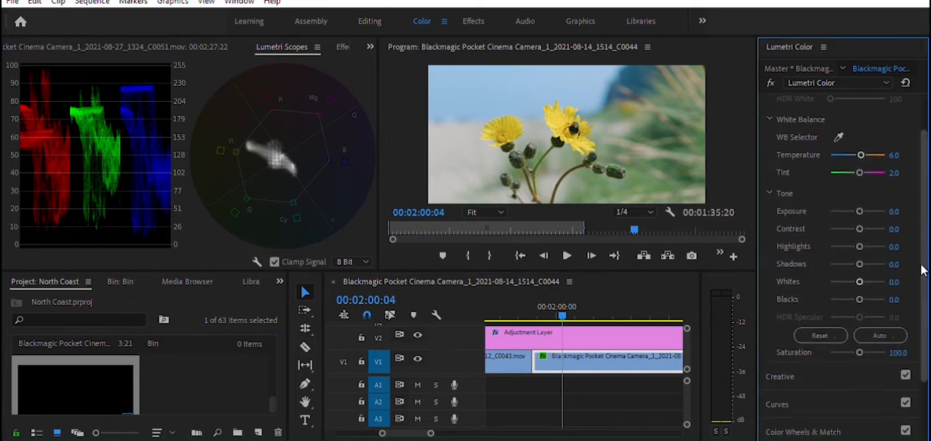
click(793, 368)
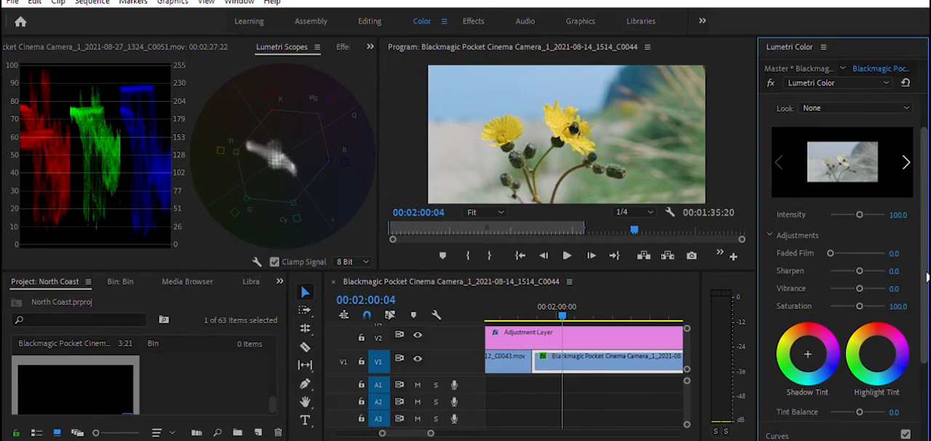
scroll(927, 281, down, 1)
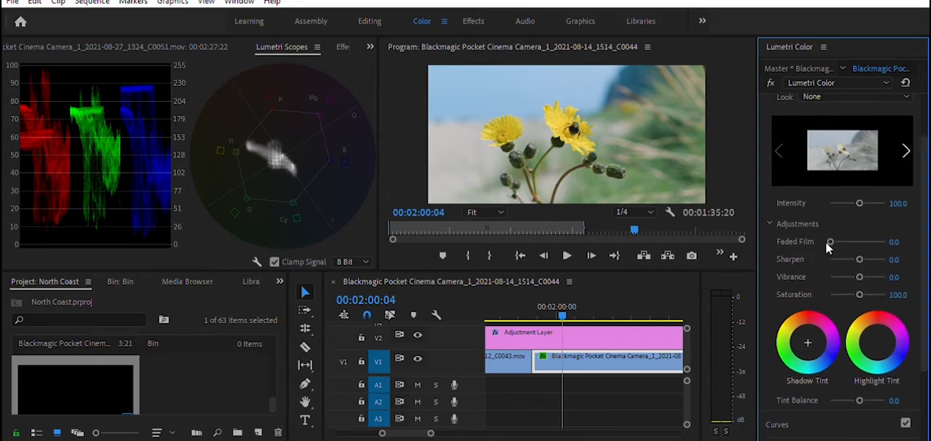
text(20)
key(Return)
click(900, 275)
text(30)
key(Return)
key(ctrl+z)
key(ctrl+z)
key(ctrl+shift+z)
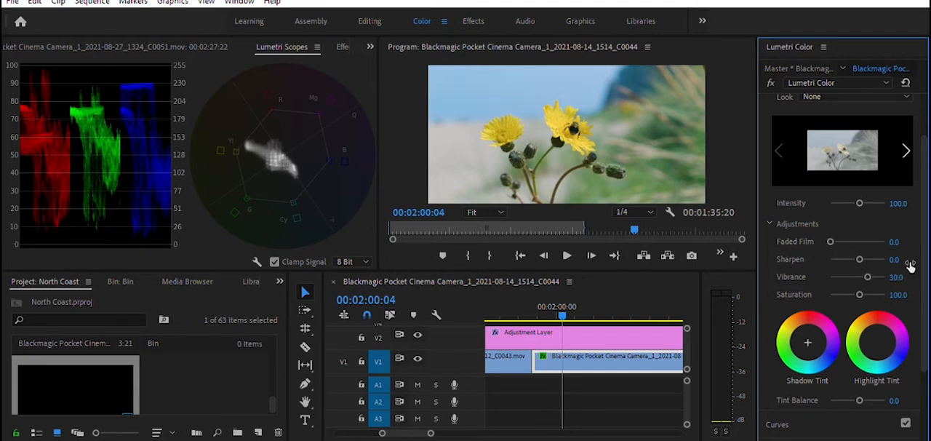
Step: Move on to the single-flower bee close-up at 00:02:04:19 and pull the shadows down on its RGB curve
key(space)
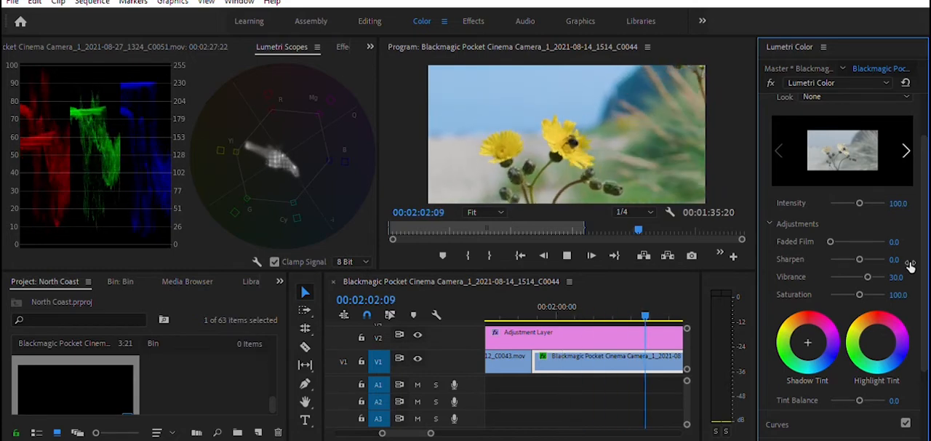
key(space)
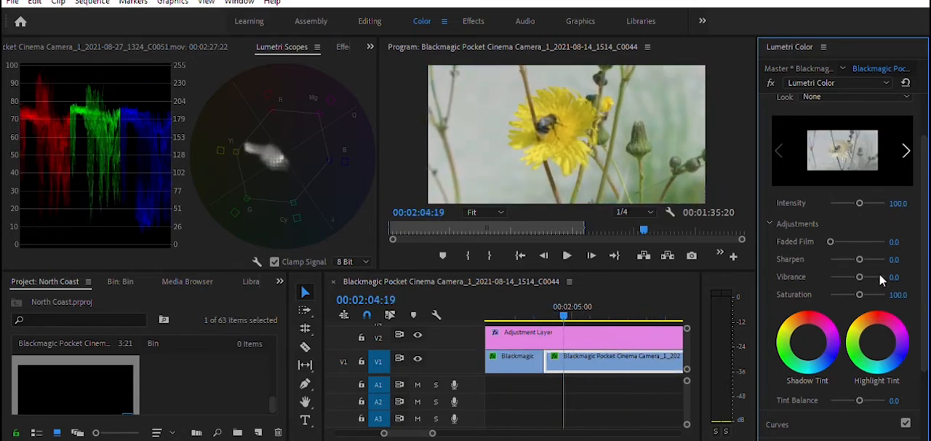
scroll(878, 274, down, 5)
drag(825, 251, 816, 273)
Step: Raise the creative vibrance of the single-flower bee close-up to 20
scroll(915, 129, up, 3)
click(887, 136)
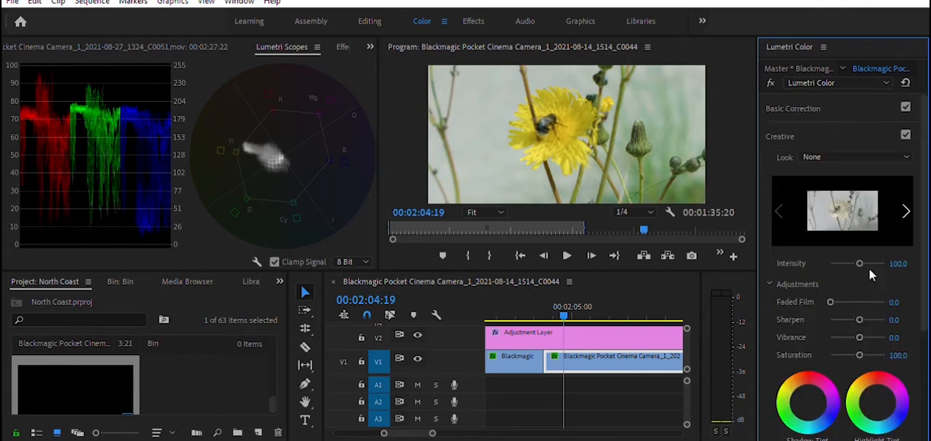
drag(894, 337, 910, 325)
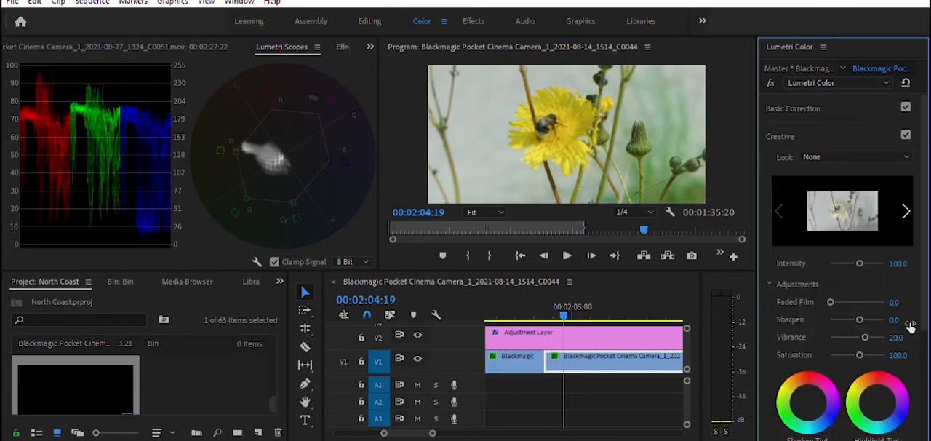
Step: Play the single-flower bee close-up to 00:02:07:01 and set its tint to 2
key(space)
key(space)
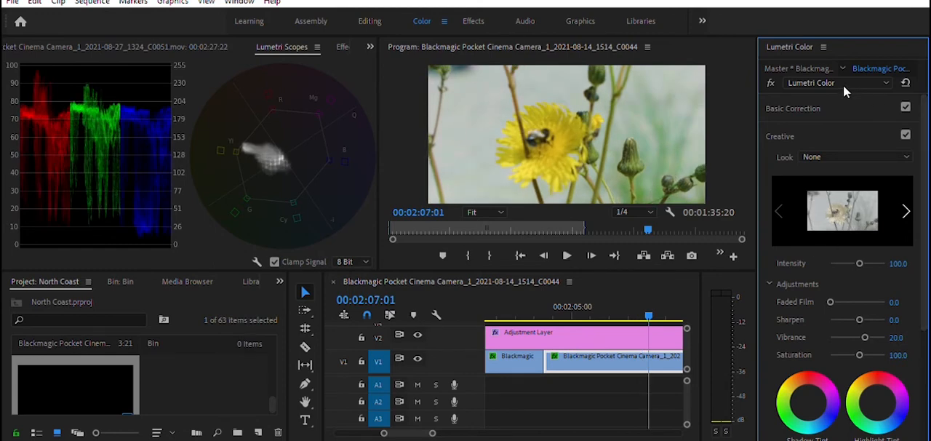
click(848, 108)
click(901, 217)
text(1)
key(Return)
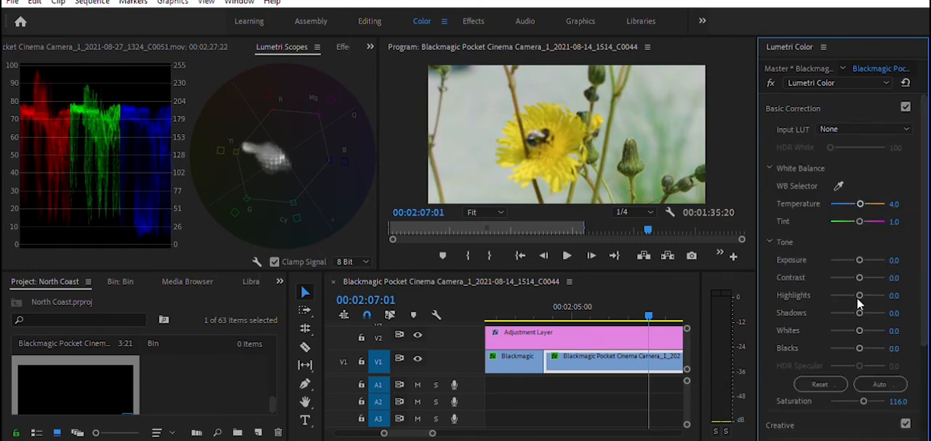
click(900, 217)
text(2)
key(Return)
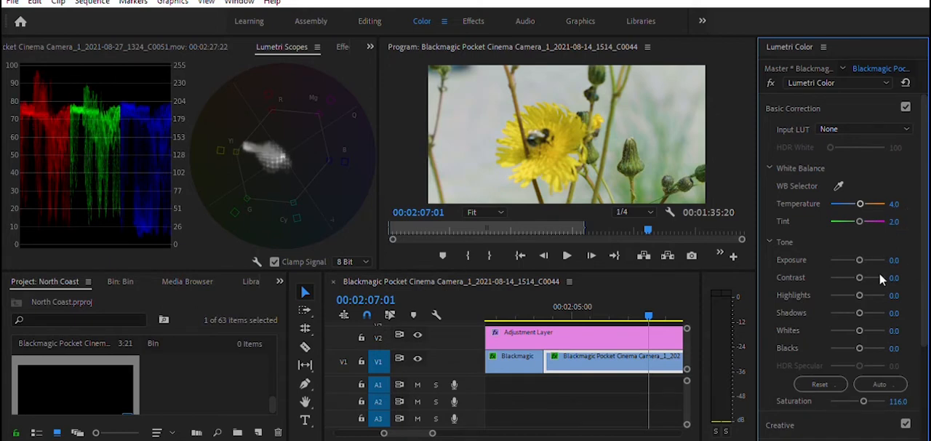
Step: Undo and redo the tint change on the single-flower bee close-up to compare the picture without and with it
key(ctrl+z)
key(ctrl+z)
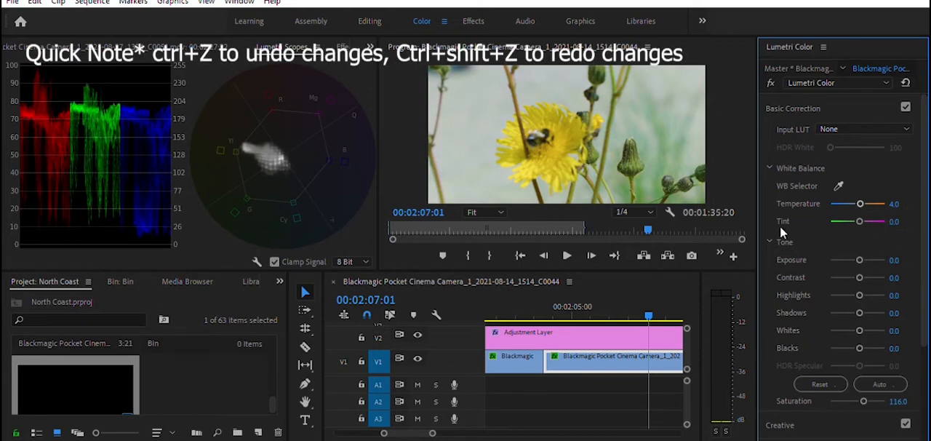
key(ctrl+shift+z)
key(ctrl+shift+z)
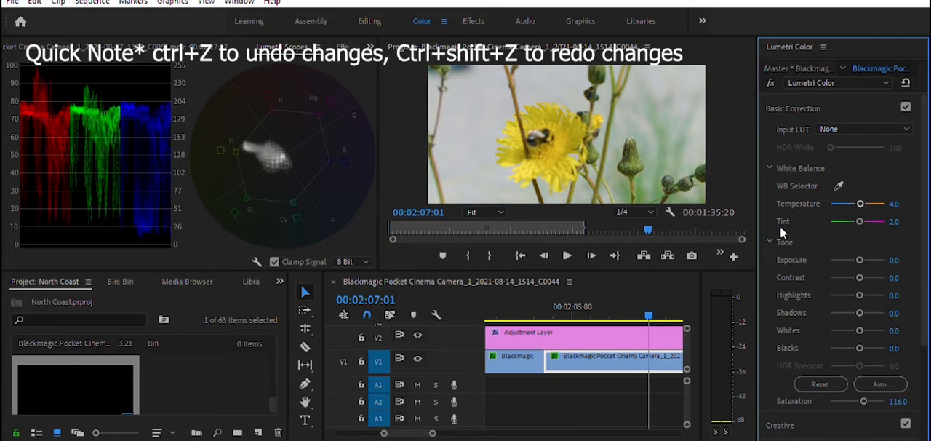
Step: Play on to the grassy cliff clip at 00:02:12:23 and set its temperature to 10 and tint to -3
key(space)
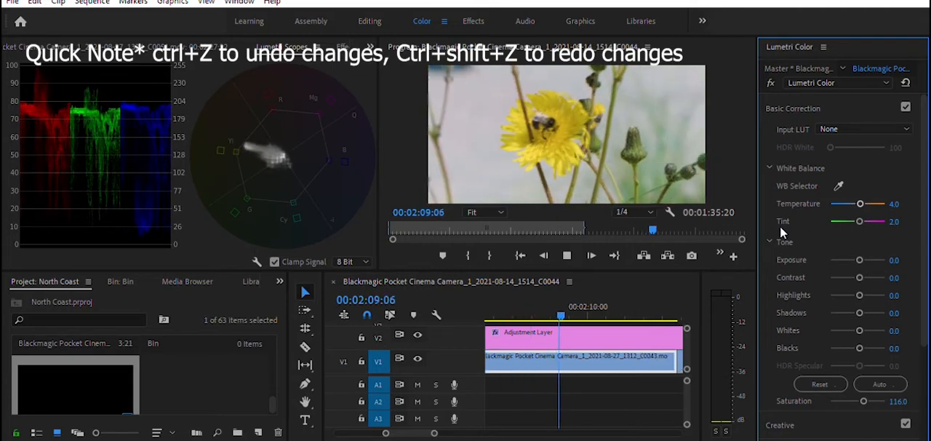
key(space)
key(space)
key(space)
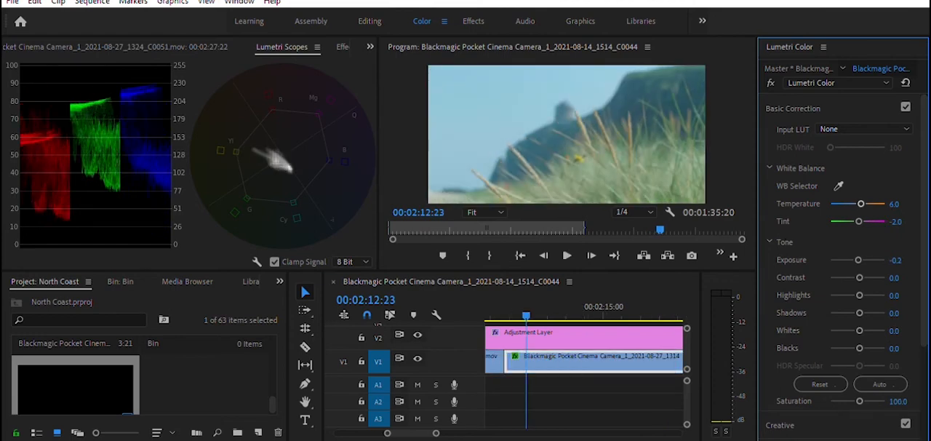
click(893, 204)
text(10)
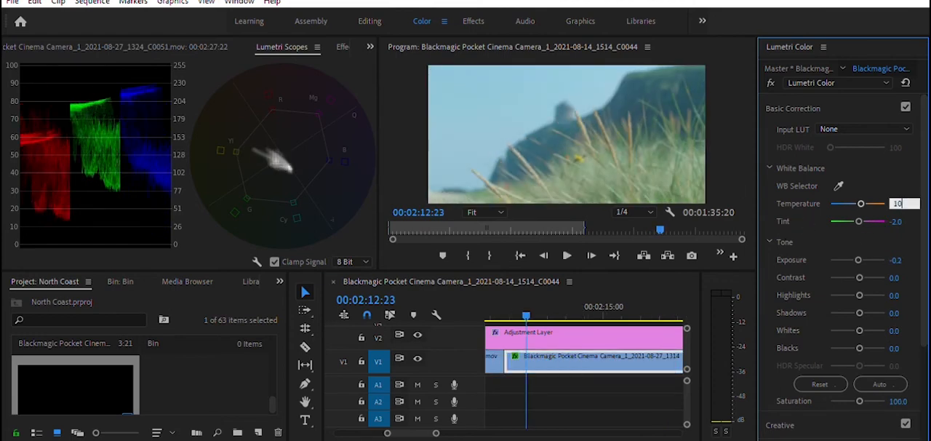
key(Return)
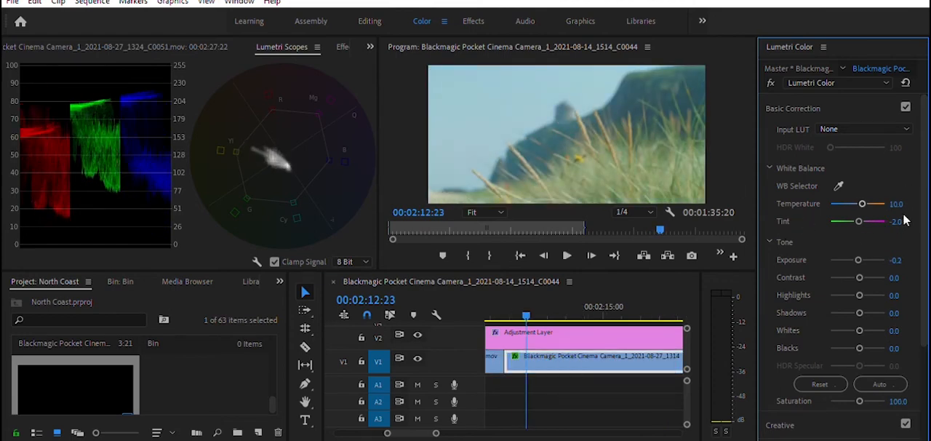
click(896, 220)
text(-3)
key(Return)
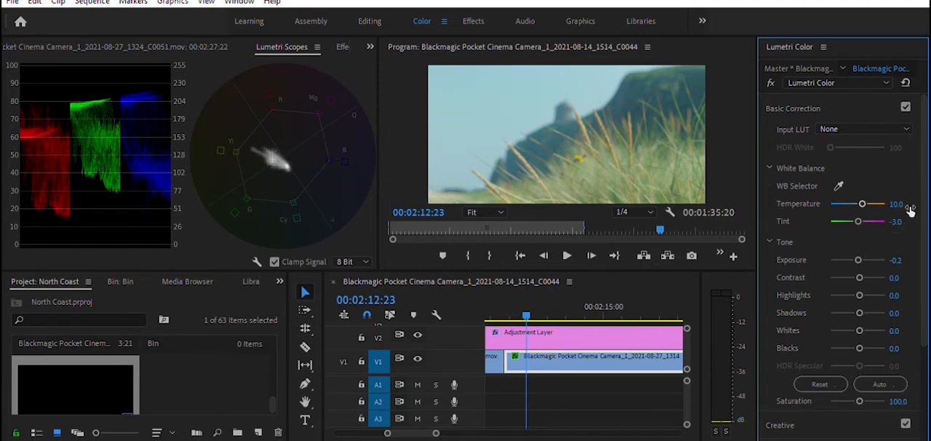
Step: Anchor the highlights of the grassy cliff clip on its RGB curve and pull the shadows slightly down
scroll(899, 248, down, 10)
click(880, 202)
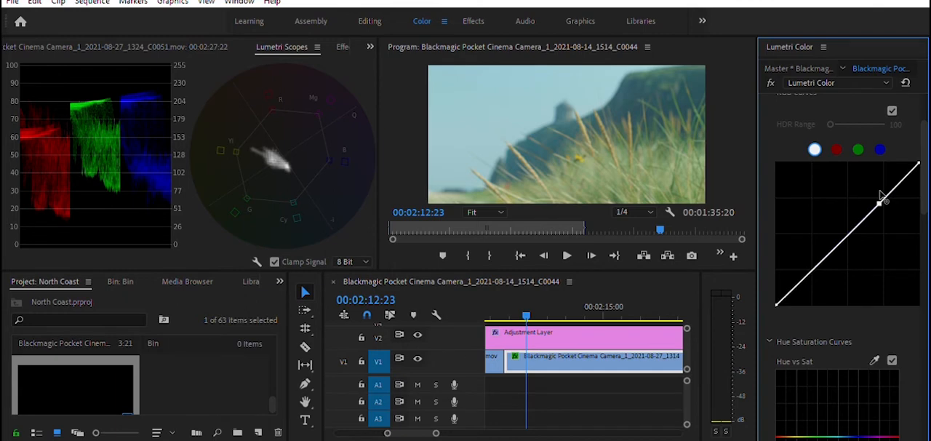
click(818, 268)
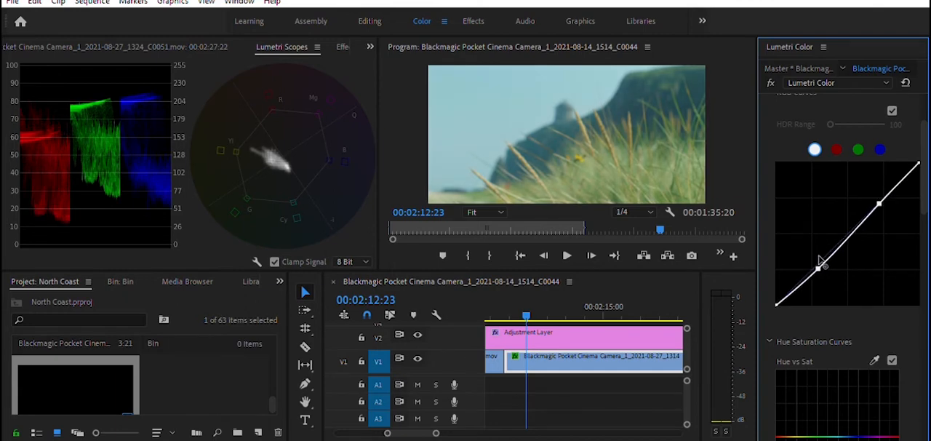
Step: Move on to the dog-on-sand clip at 00:02:18:10 and shape its RGB curve with anchored highlights and lowered shadows
key(space)
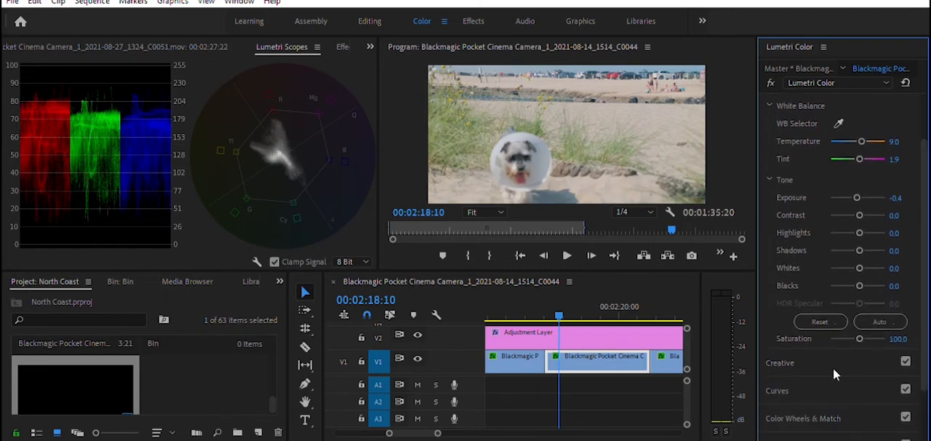
click(809, 386)
click(859, 256)
drag(813, 293, 813, 308)
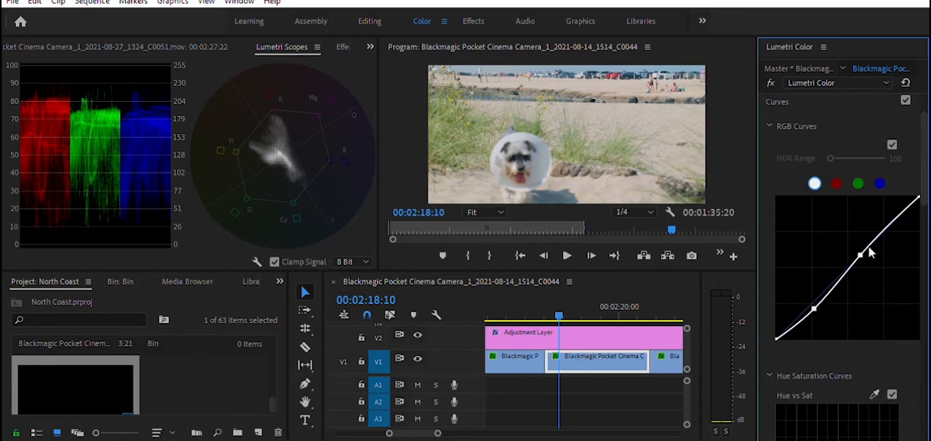
drag(861, 254, 862, 254)
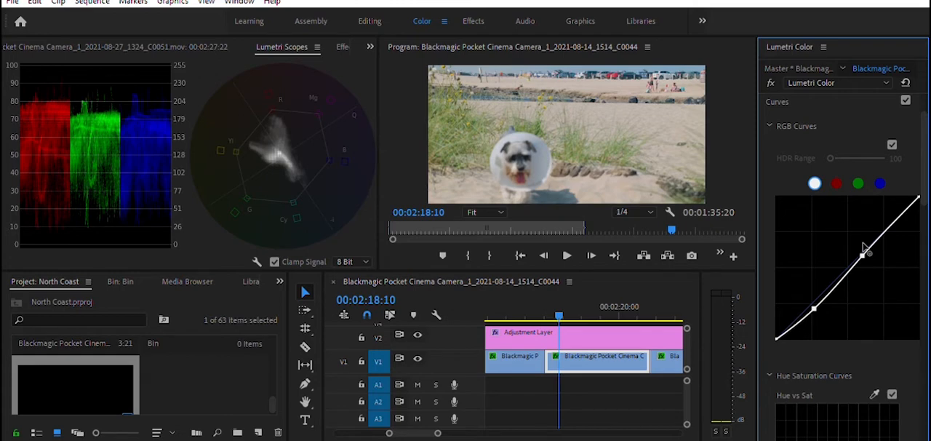
drag(817, 300, 818, 302)
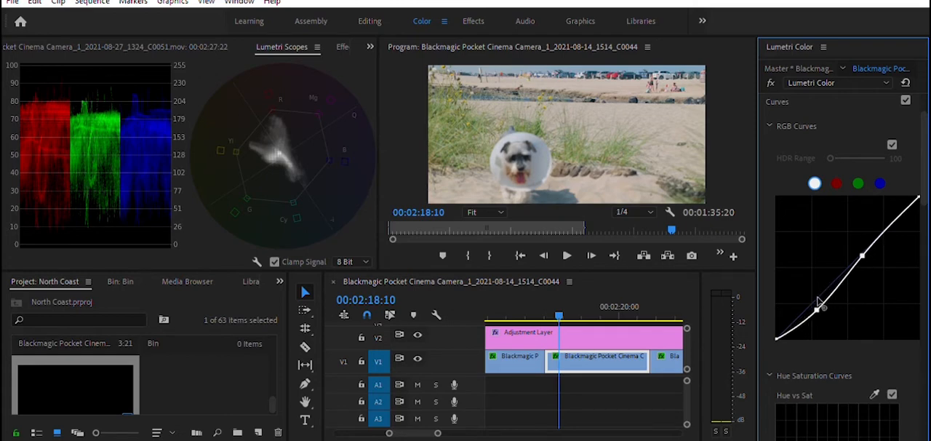
Step: Play on to the dog-by-rocks clip at 00:02:21:07 and add contrast on its RGB curve by anchoring the highlights and lowering the shadows
key(space)
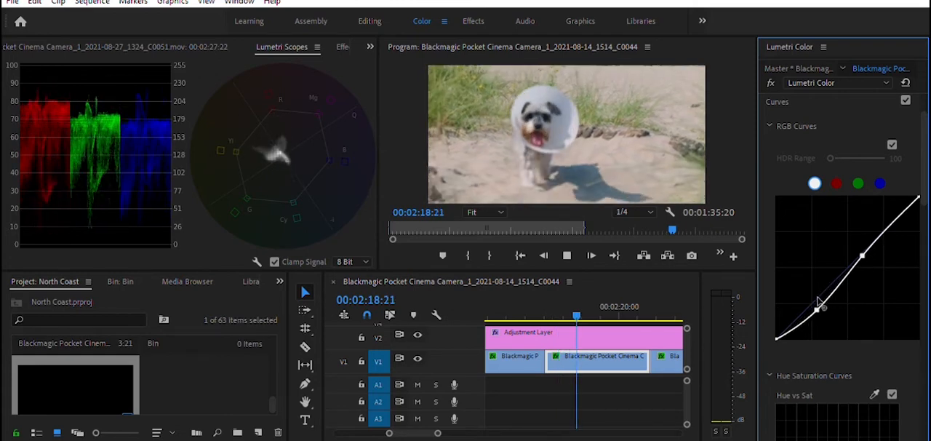
key(space)
key(space)
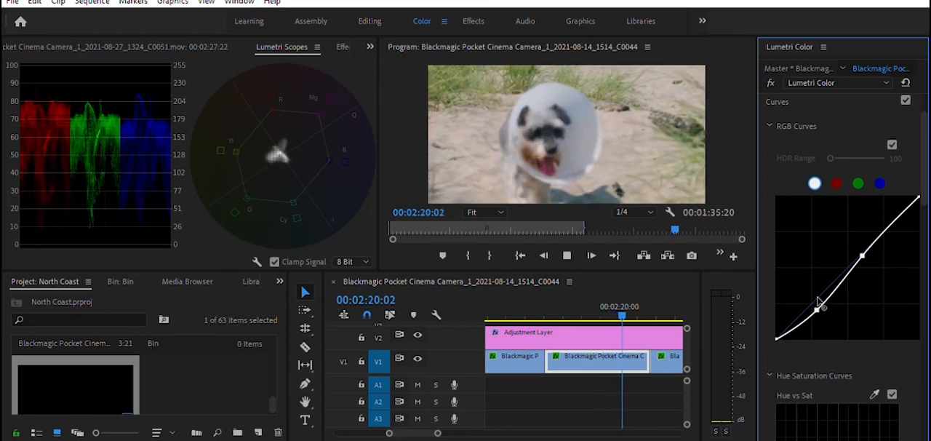
key(space)
double_click(818, 304)
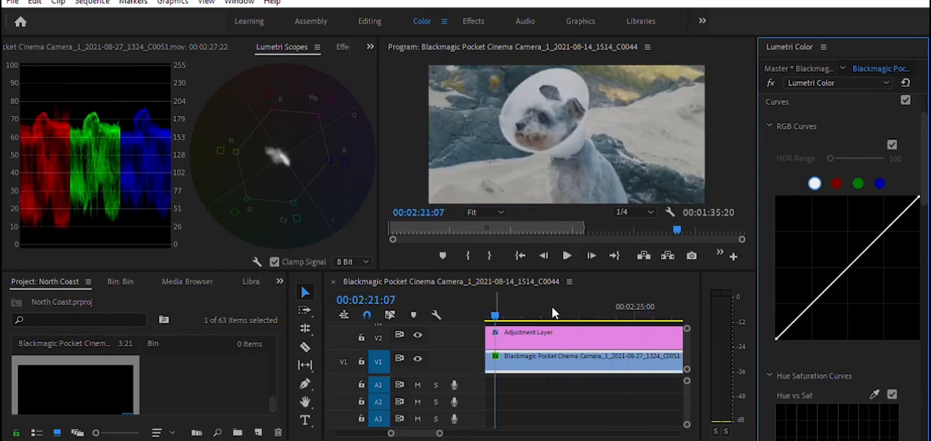
scroll(796, 204, up, 1)
click(872, 270)
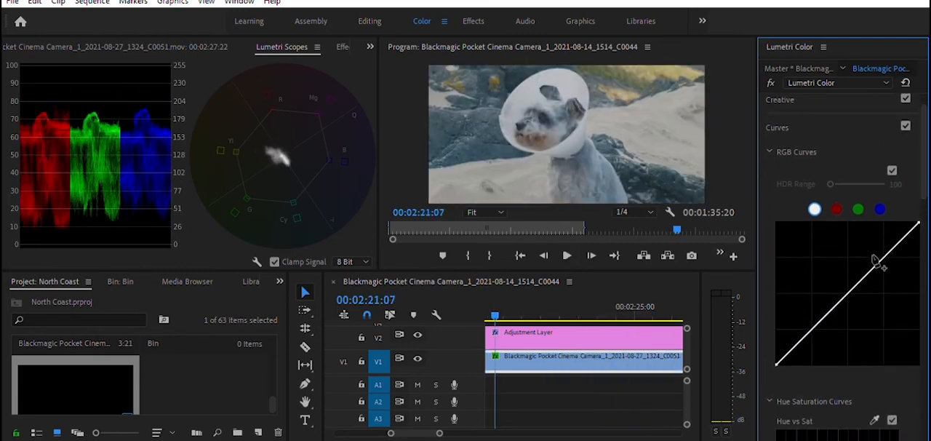
drag(814, 323, 813, 336)
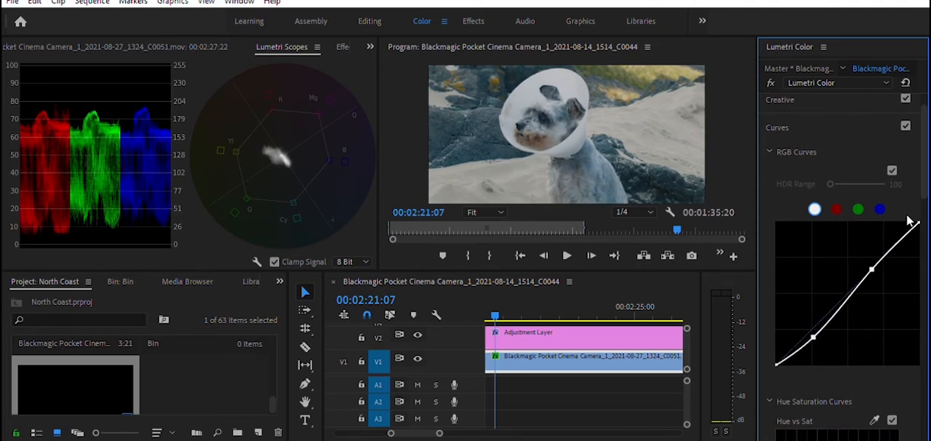
Step: Set the white balance temperature of the dog-by-rocks clip to 17
scroll(926, 145, up, 1)
click(828, 104)
click(901, 203)
text(17)
key(Return)
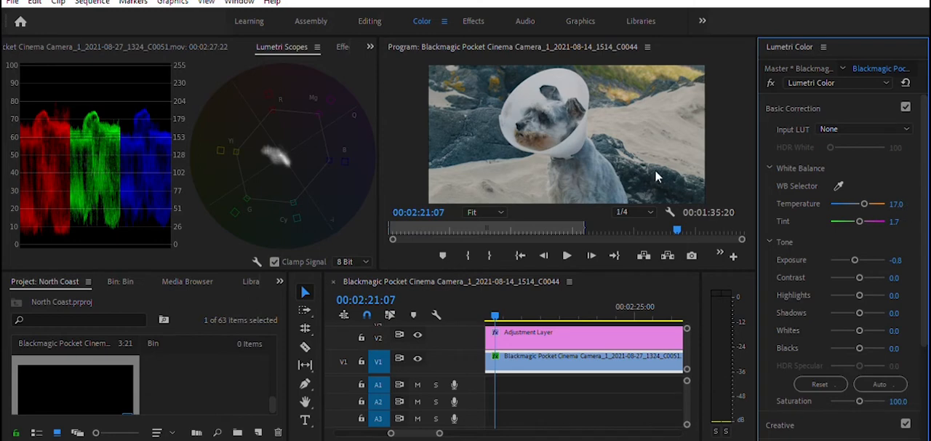
Step: Trim the start of the hillside dog clip near 00:02:29:08 and move the last four V1 clips earlier to close the gap
key(space)
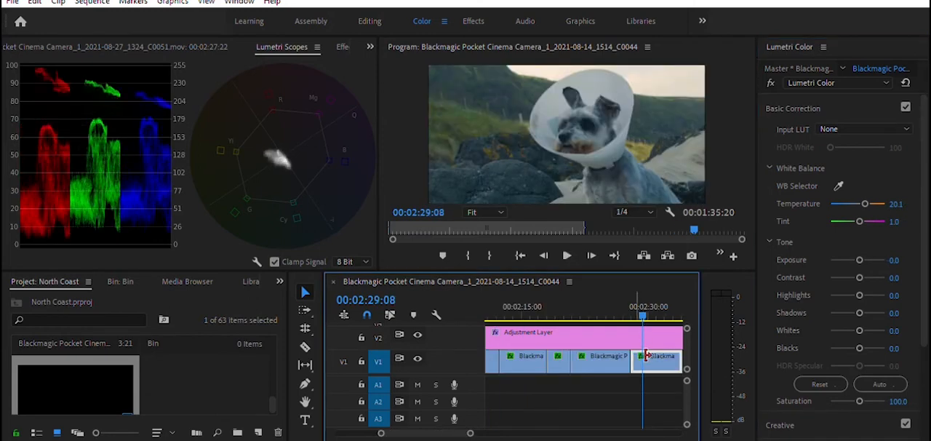
drag(646, 355, 656, 355)
drag(471, 432, 499, 427)
drag(647, 379, 588, 360)
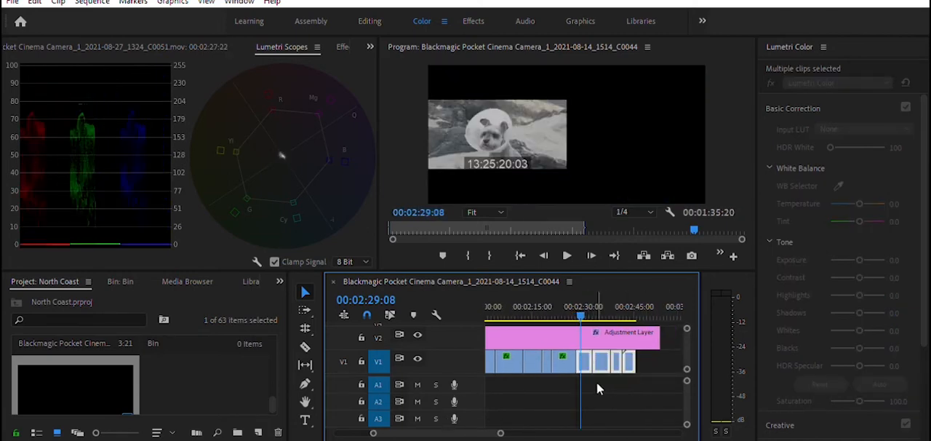
Step: Return to the grassy cliff clip at 00:02:15:20 and set its tint to 0
drag(579, 301, 582, 300)
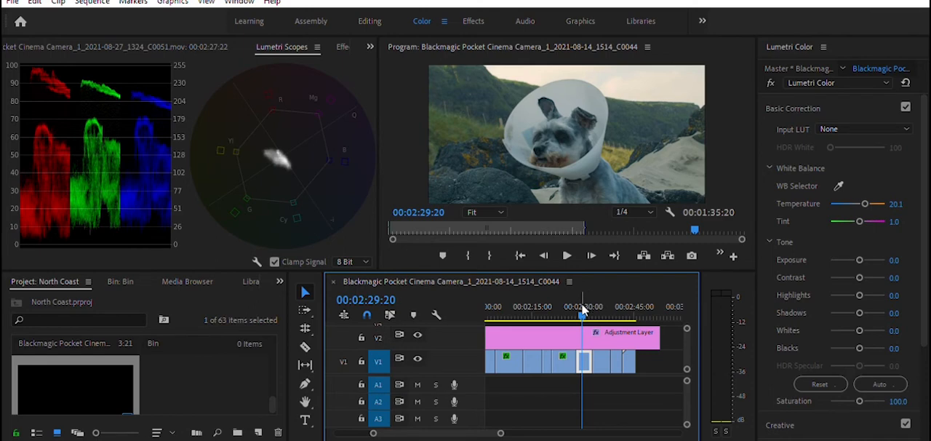
drag(581, 303, 535, 313)
click(899, 221)
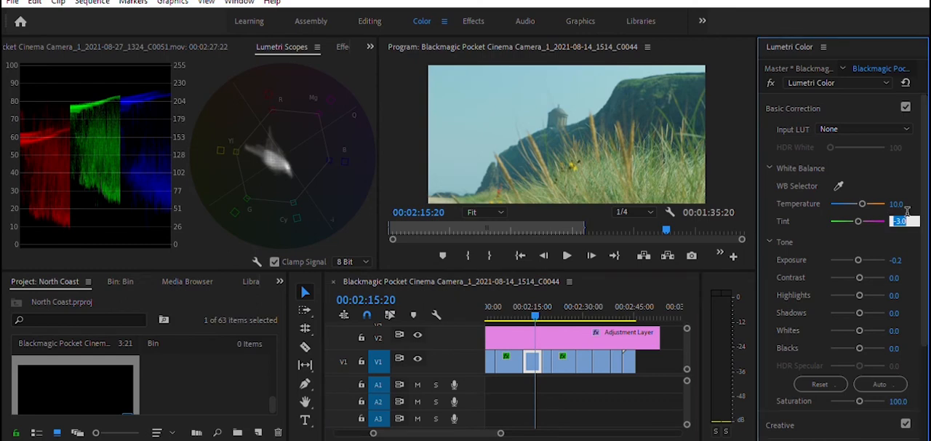
text(0)
key(Return)
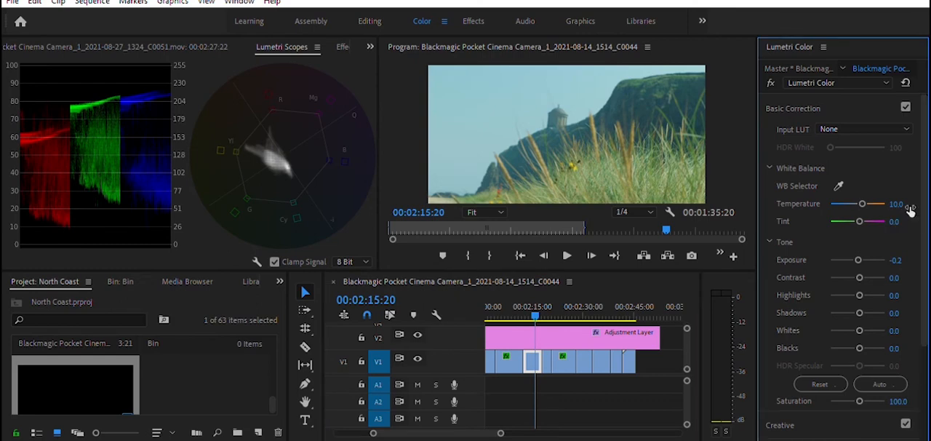
Step: Check the tint of the dog-on-sand clip at 00:02:20:01 and reset the tint of the beach clip at 00:02:34:01
drag(533, 308, 549, 305)
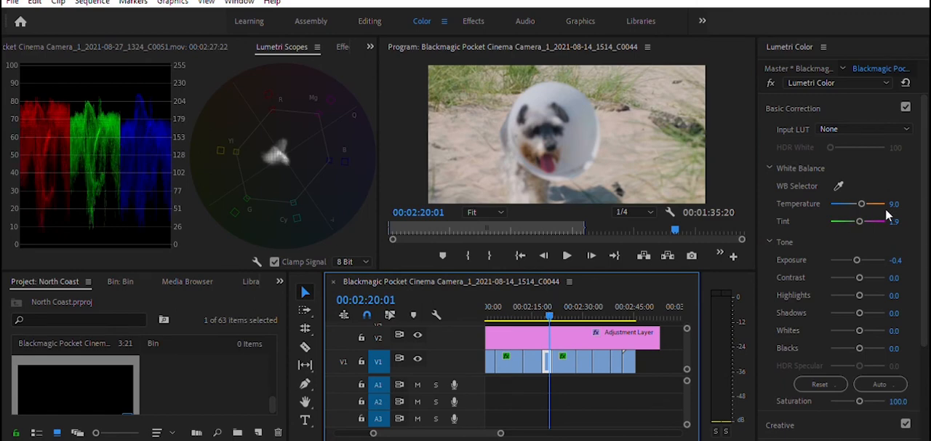
click(898, 221)
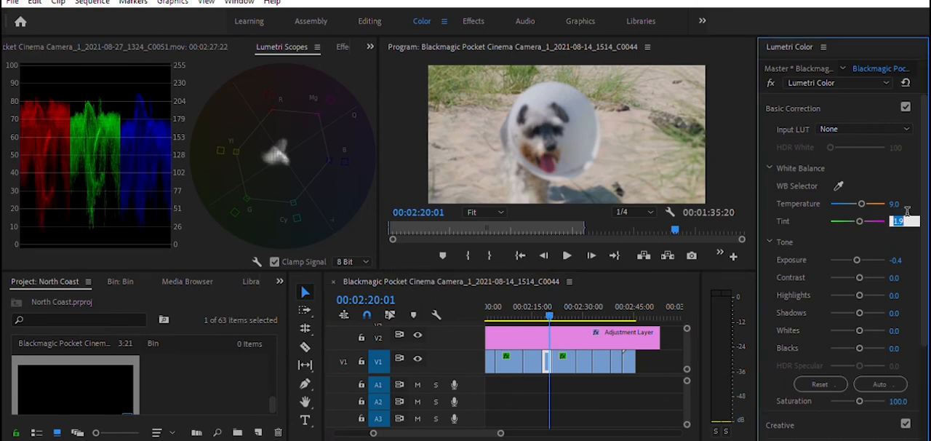
drag(565, 304, 600, 314)
double_click(873, 221)
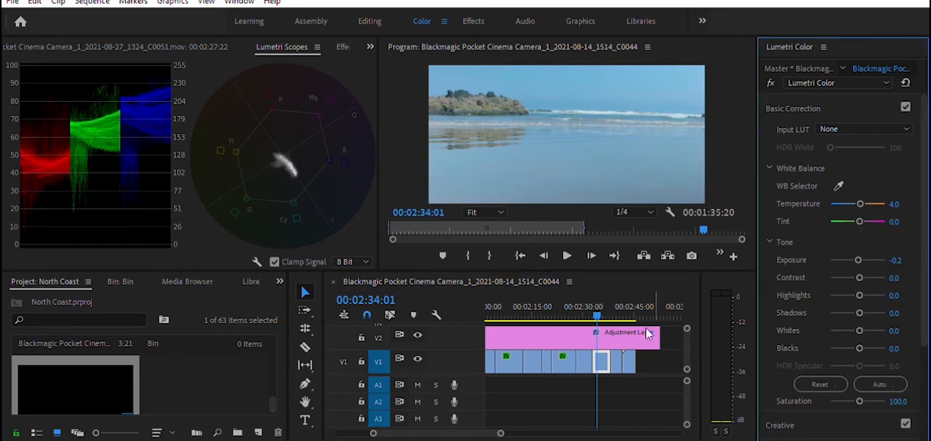
Step: Go back to the dog-by-rocks clip at 00:02:27:15 and set its exposure to -1
drag(608, 308, 575, 319)
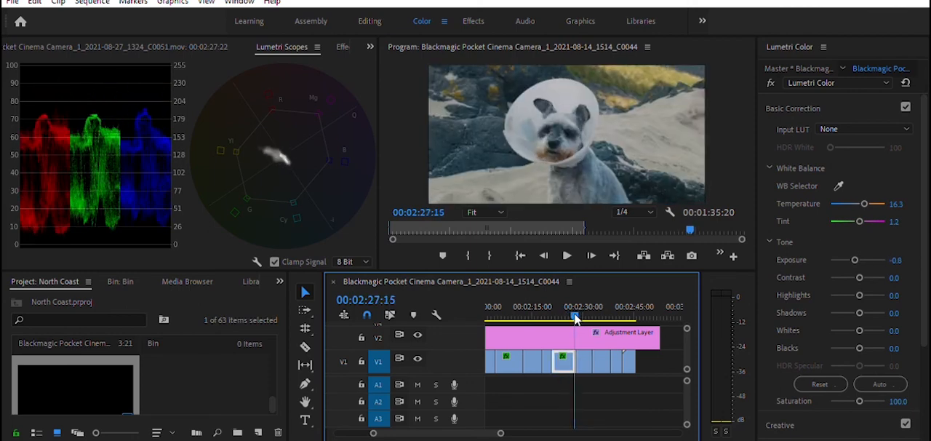
click(900, 259)
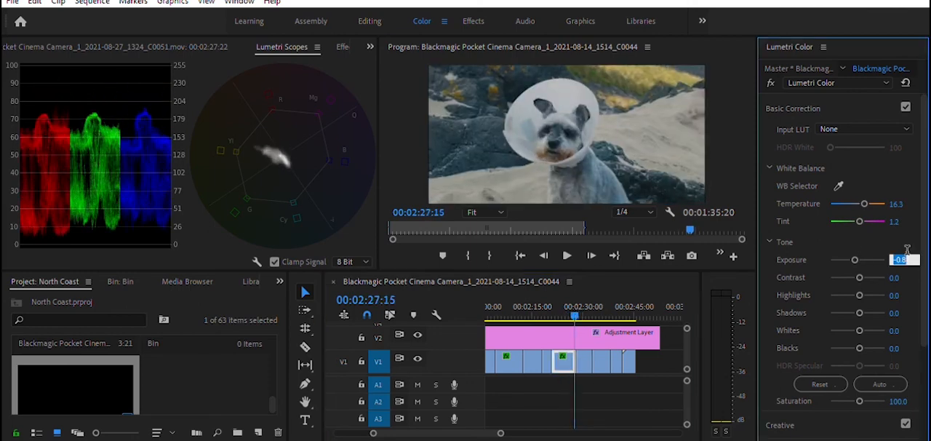
text(-1)
key(Return)
Step: Set the temperature of the dog-by-rocks clip to 14, judging it at 00:02:26:20
mouse_move(573, 306)
mouse_down()
mouse_move(564, 307)
mouse_move(586, 301)
mouse_move(572, 301)
mouse_up()
click(900, 203)
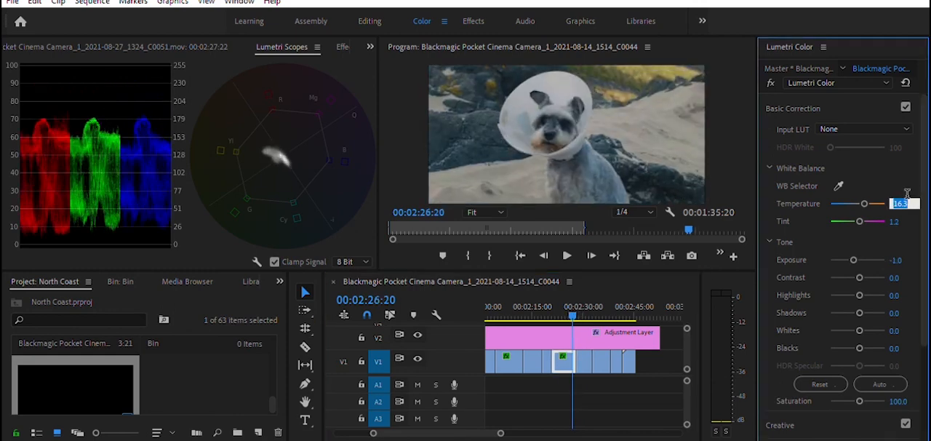
text(14)
key(Return)
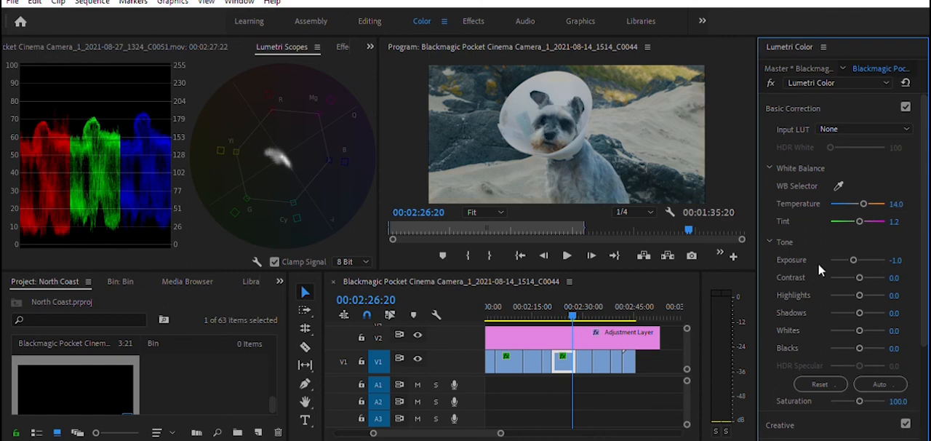
Step: Review the graded beach, hillside dog and bee-on-flower clips by scrubbing back to 00:02:02:20
drag(572, 301, 605, 299)
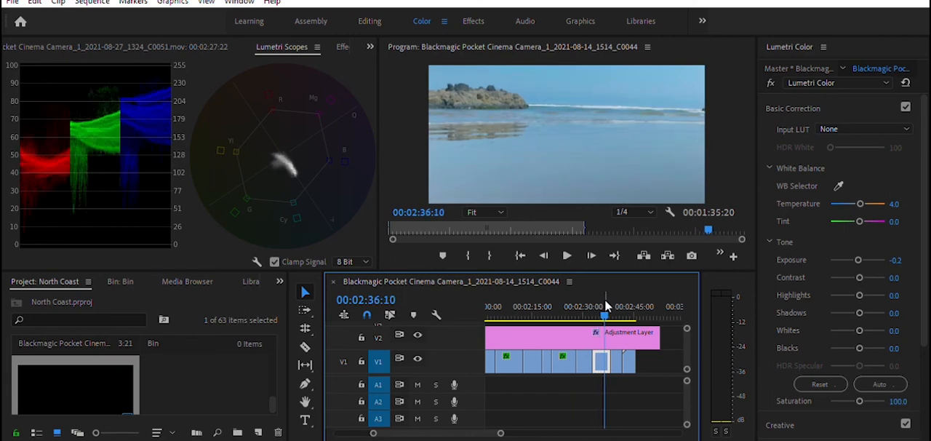
drag(604, 299, 580, 314)
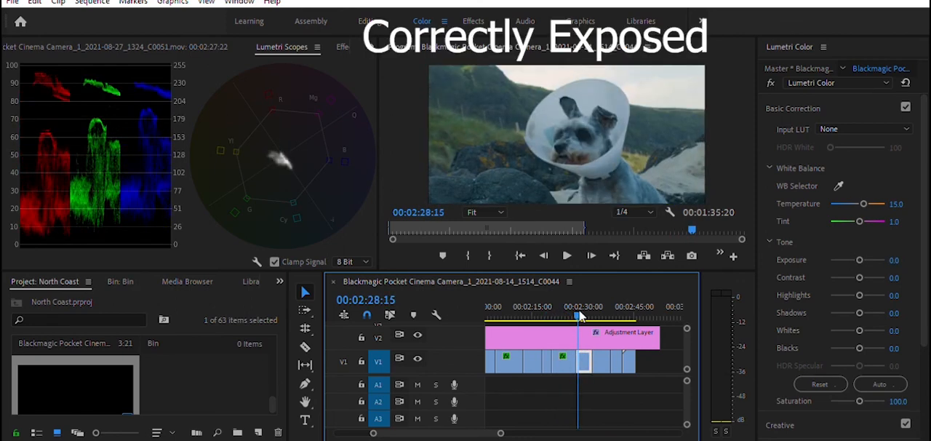
drag(579, 314, 492, 327)
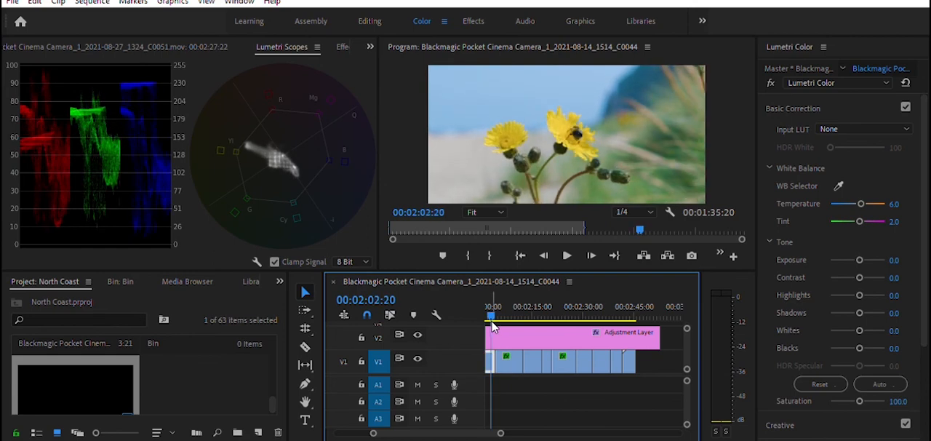